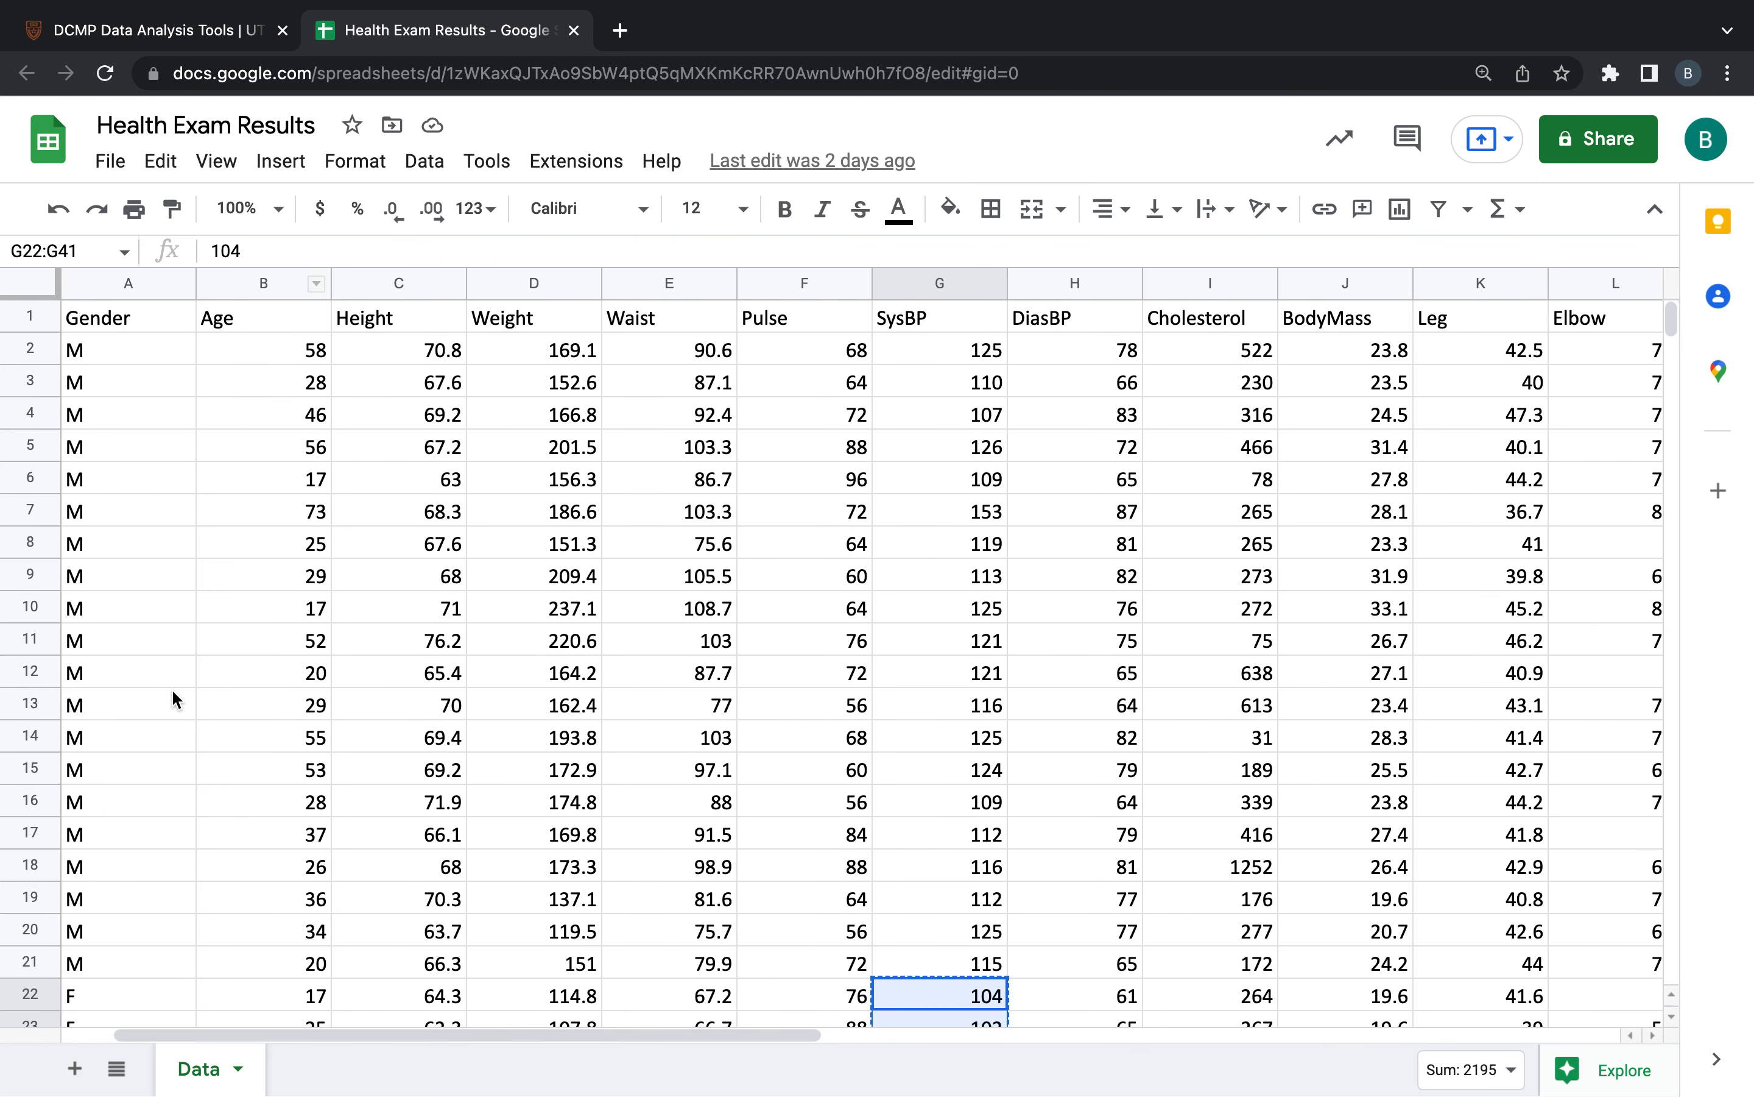
- Open the EDA_quantitative tool linked under Describing and Exploring Quantitative Variables on the DCMP Data Analysis Tools page
scroll(174, 698, "down", 1)
scroll(174, 698, "up", 1)
scroll(174, 698, "right", 1)
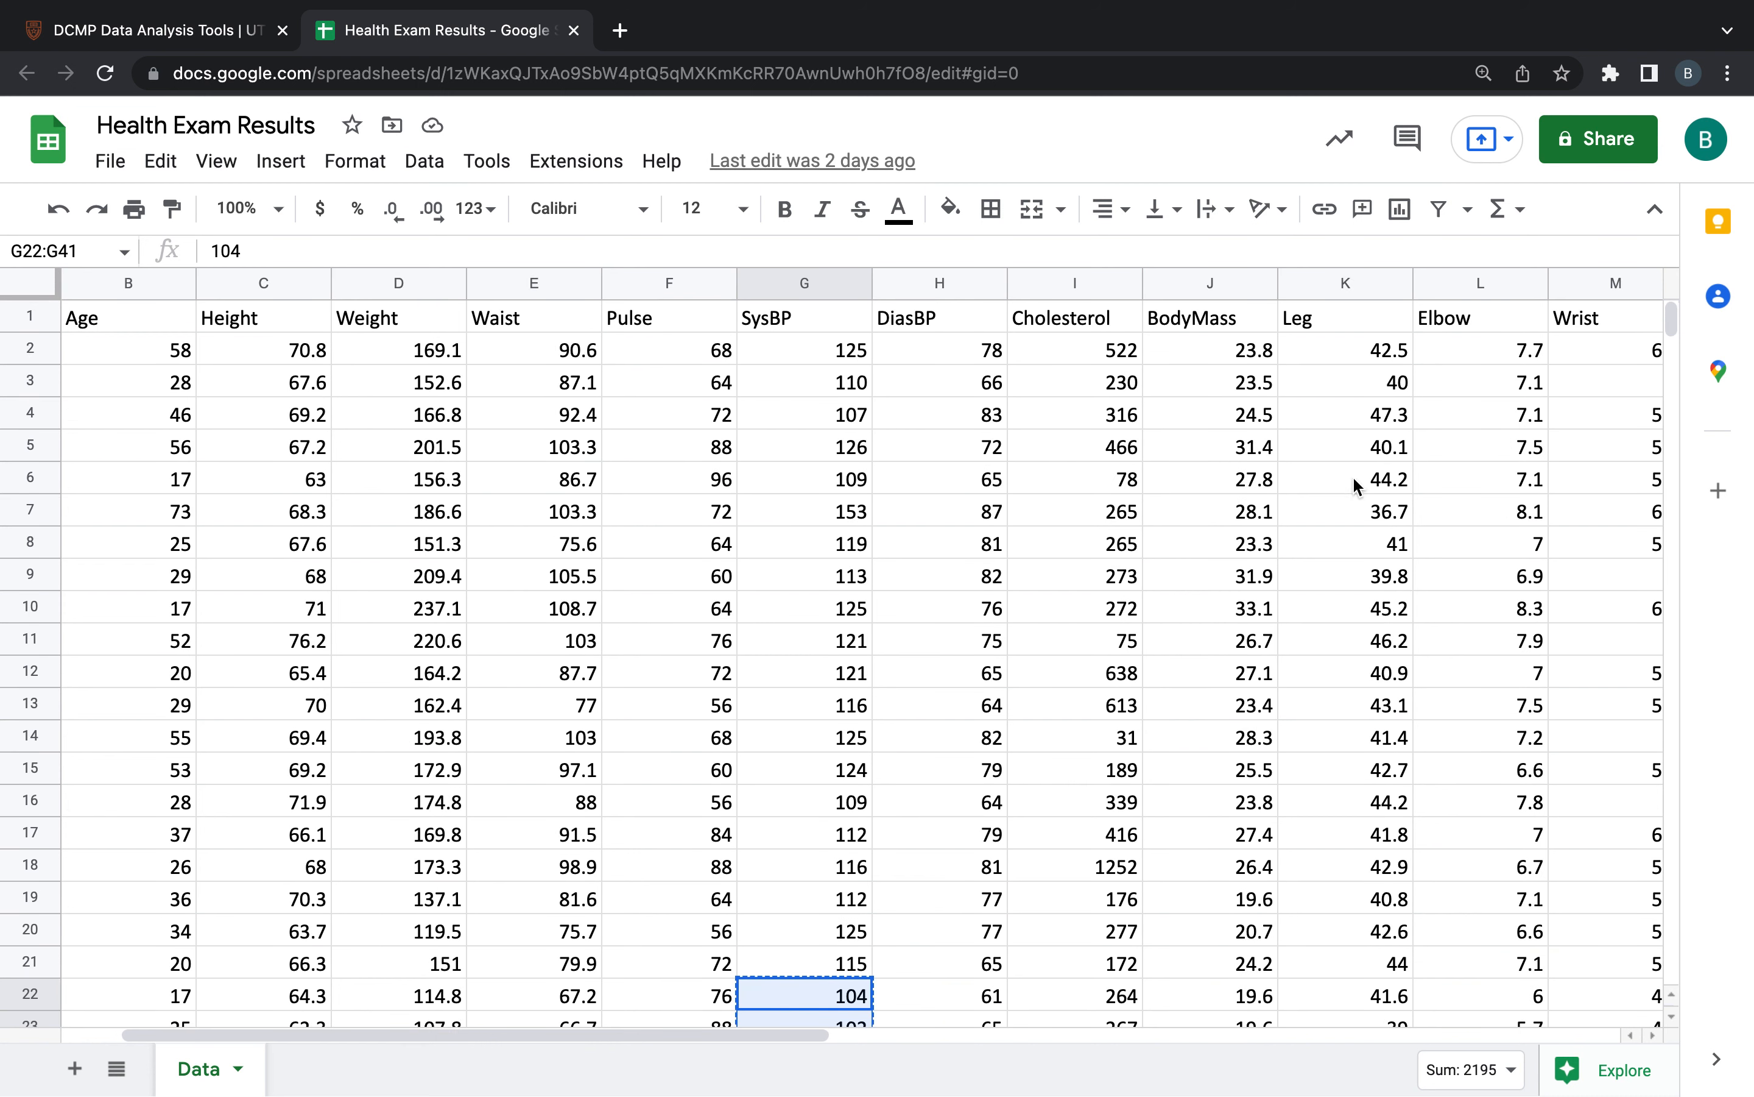
left_click(207, 33)
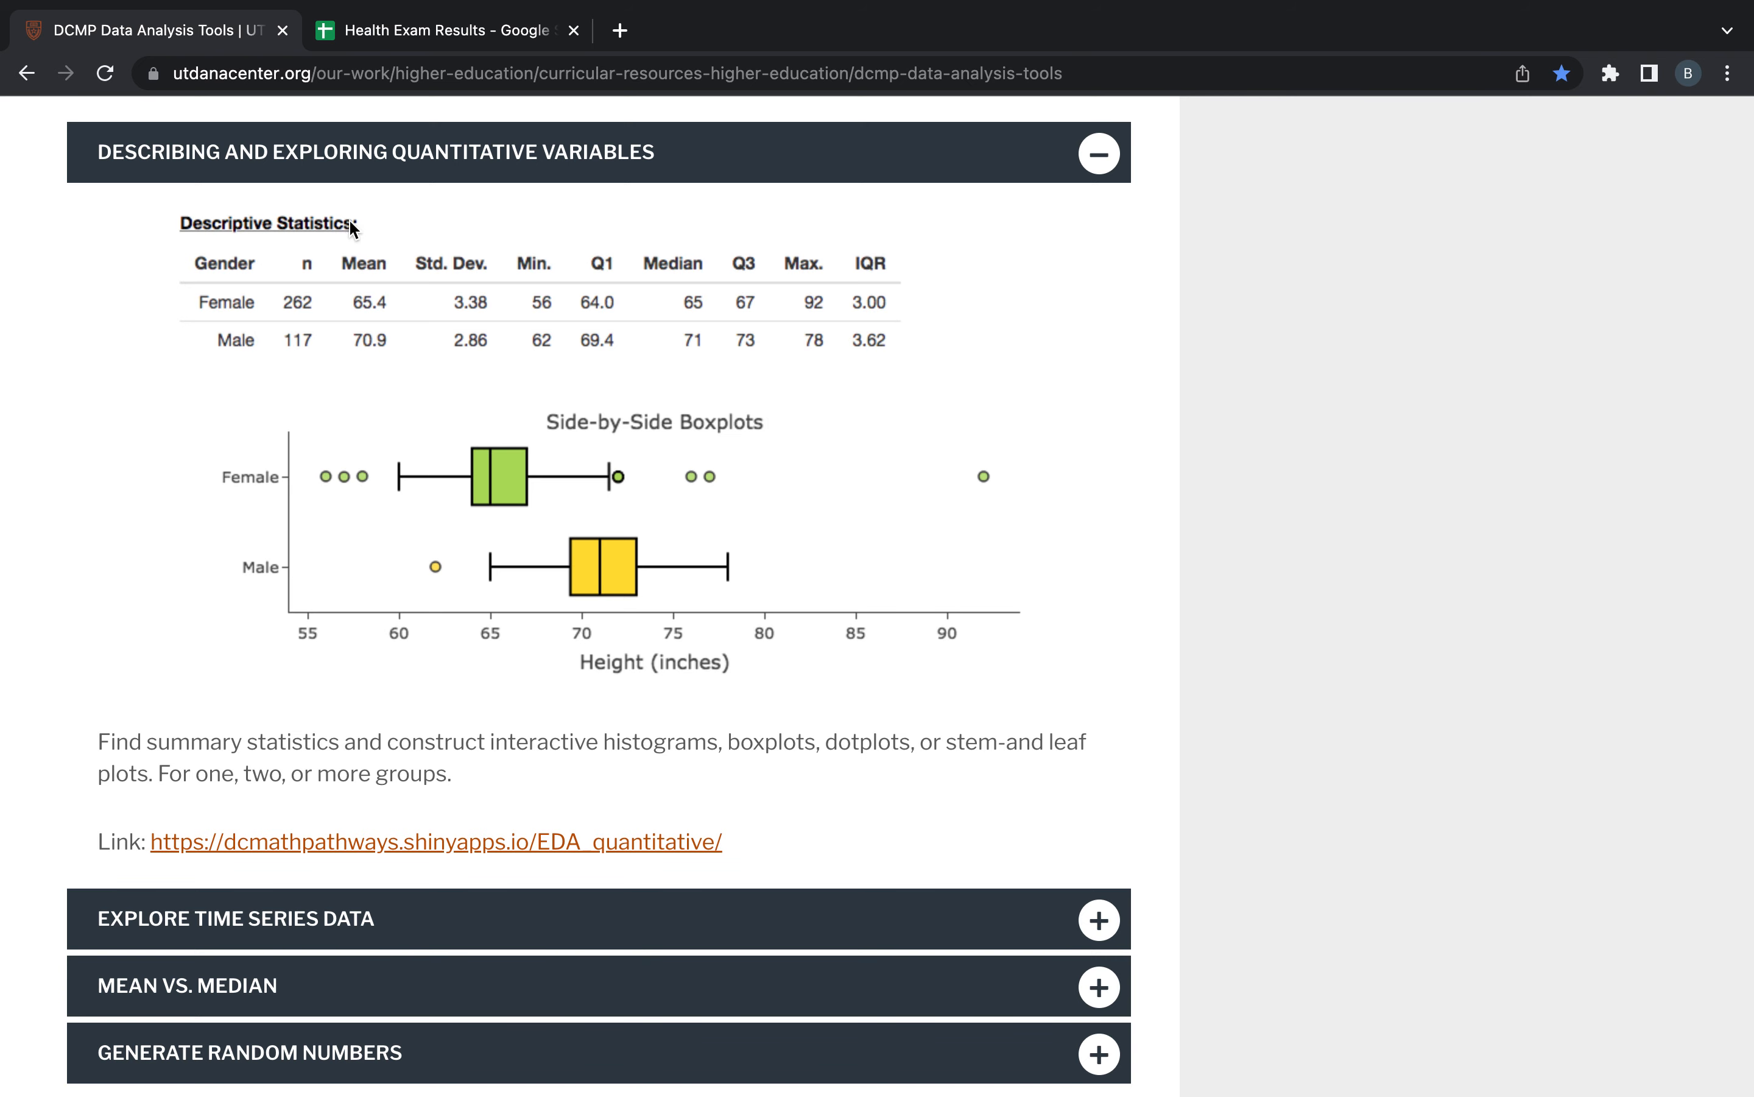
scroll(329, 240, "up", 2)
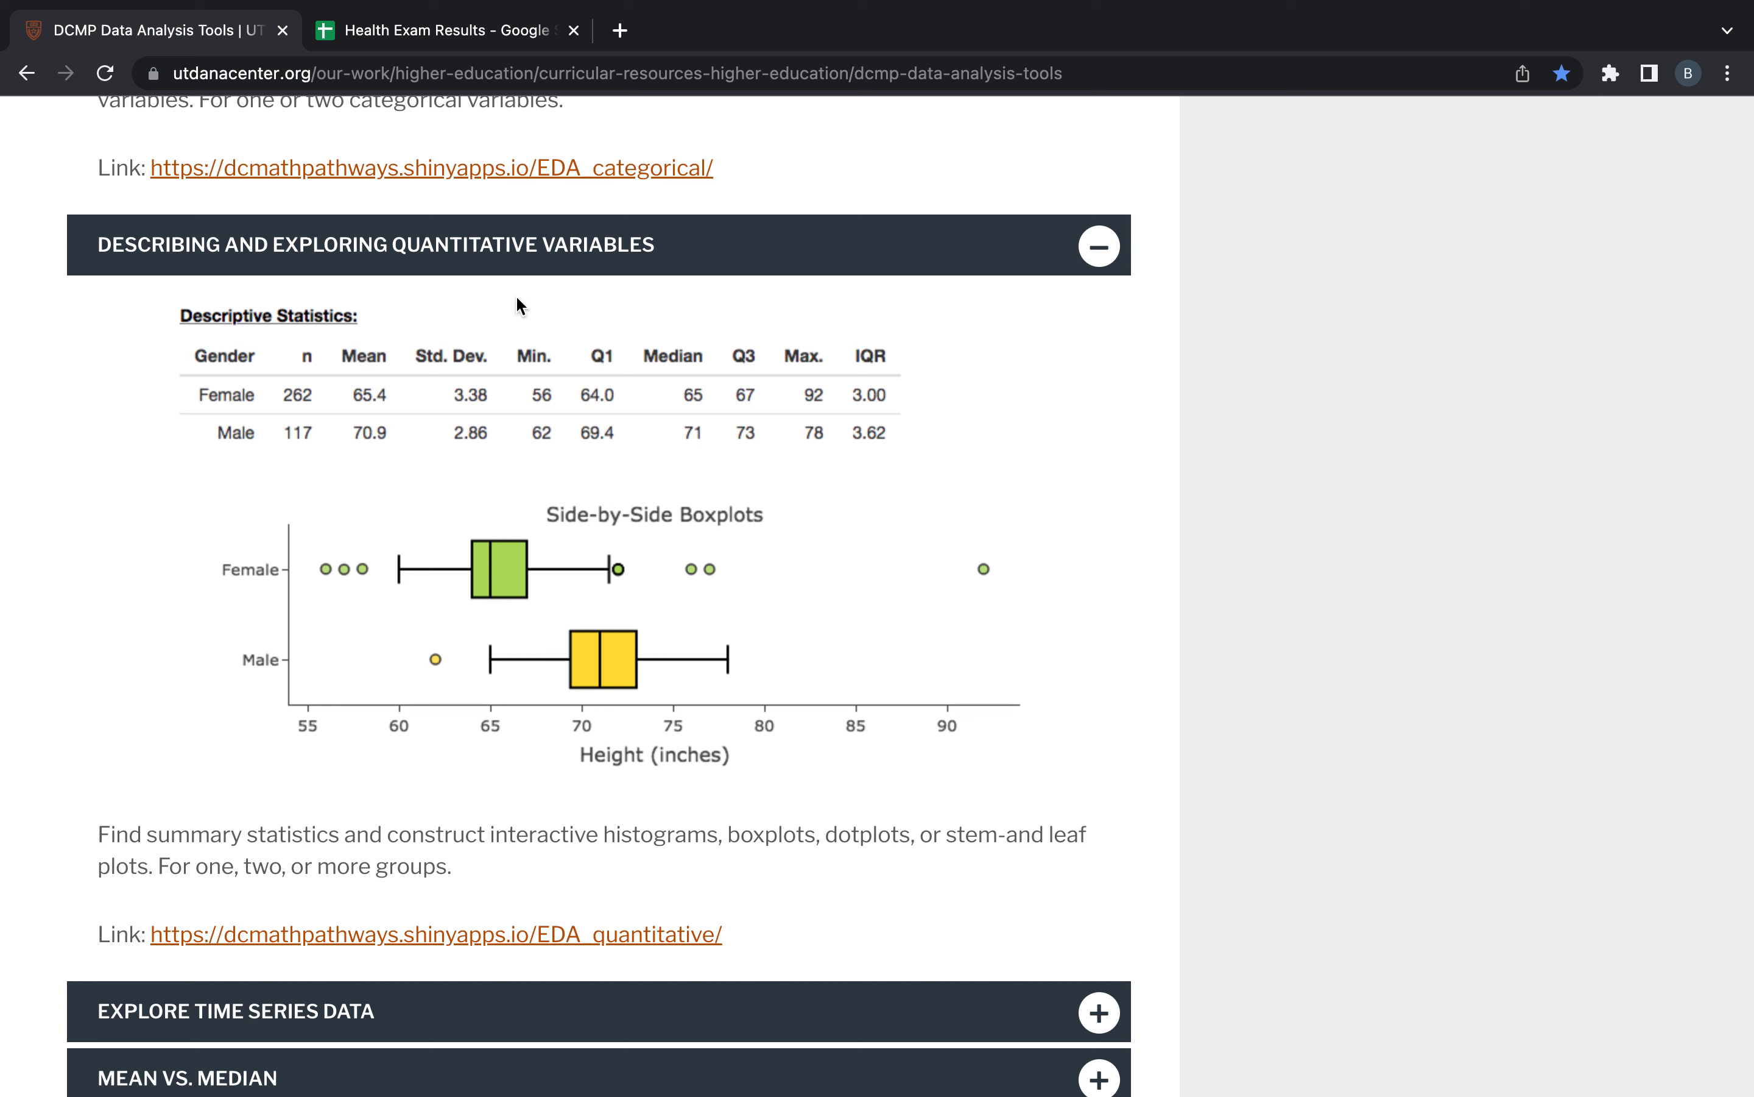
left_click(417, 935)
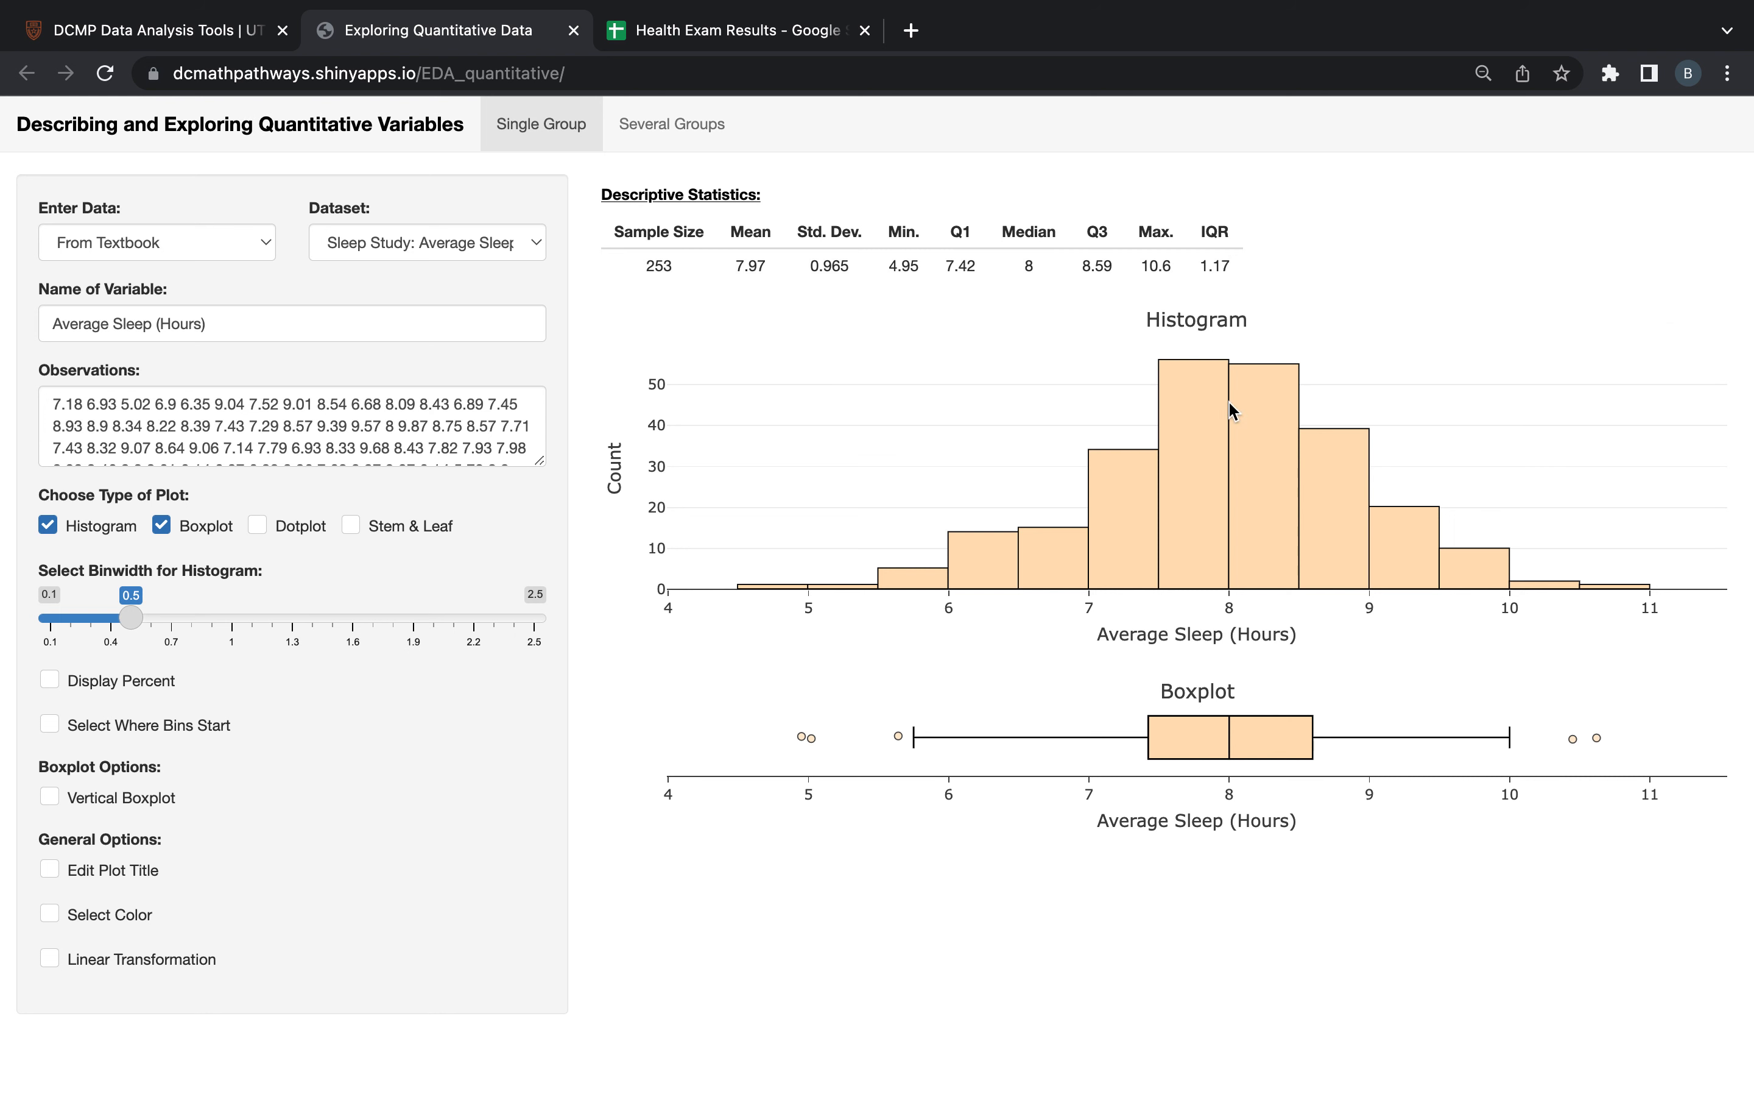
- Set the single-group data source to Your Own
mouse_move(1151, 761)
mouse_move(1335, 728)
left_click(198, 240)
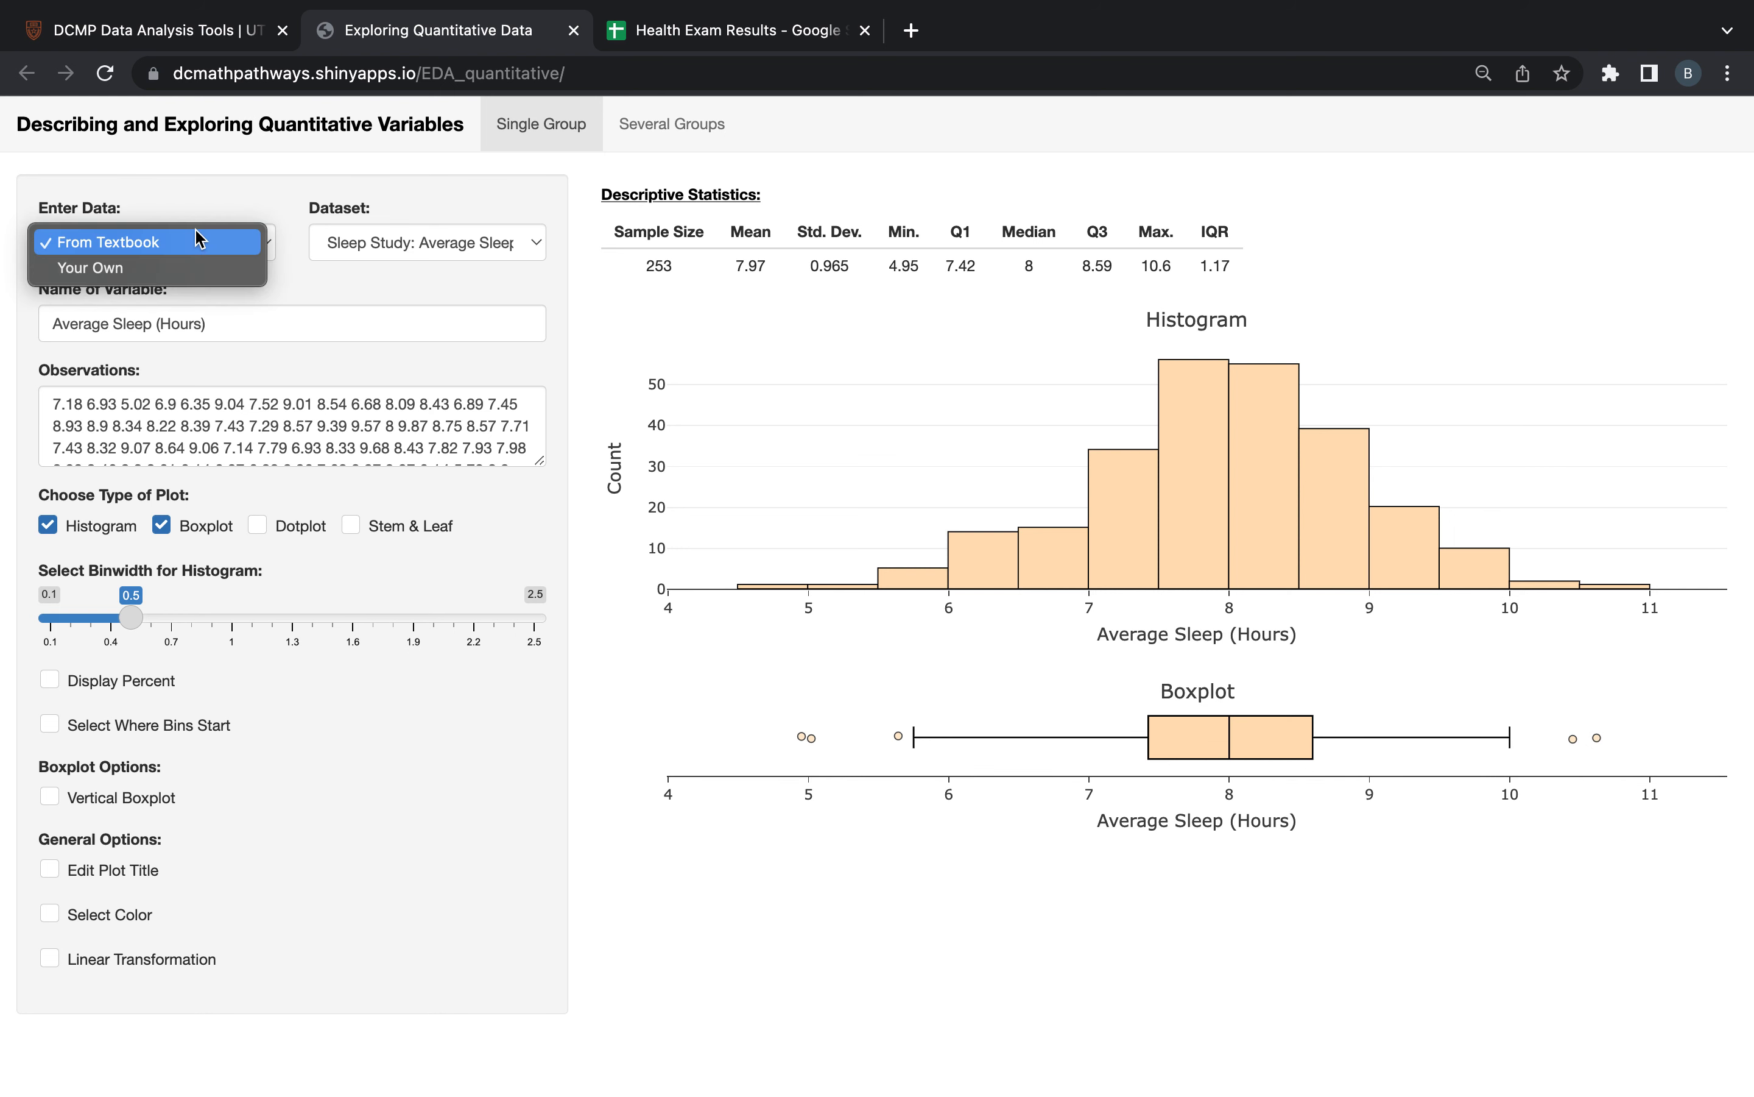
left_click(195, 267)
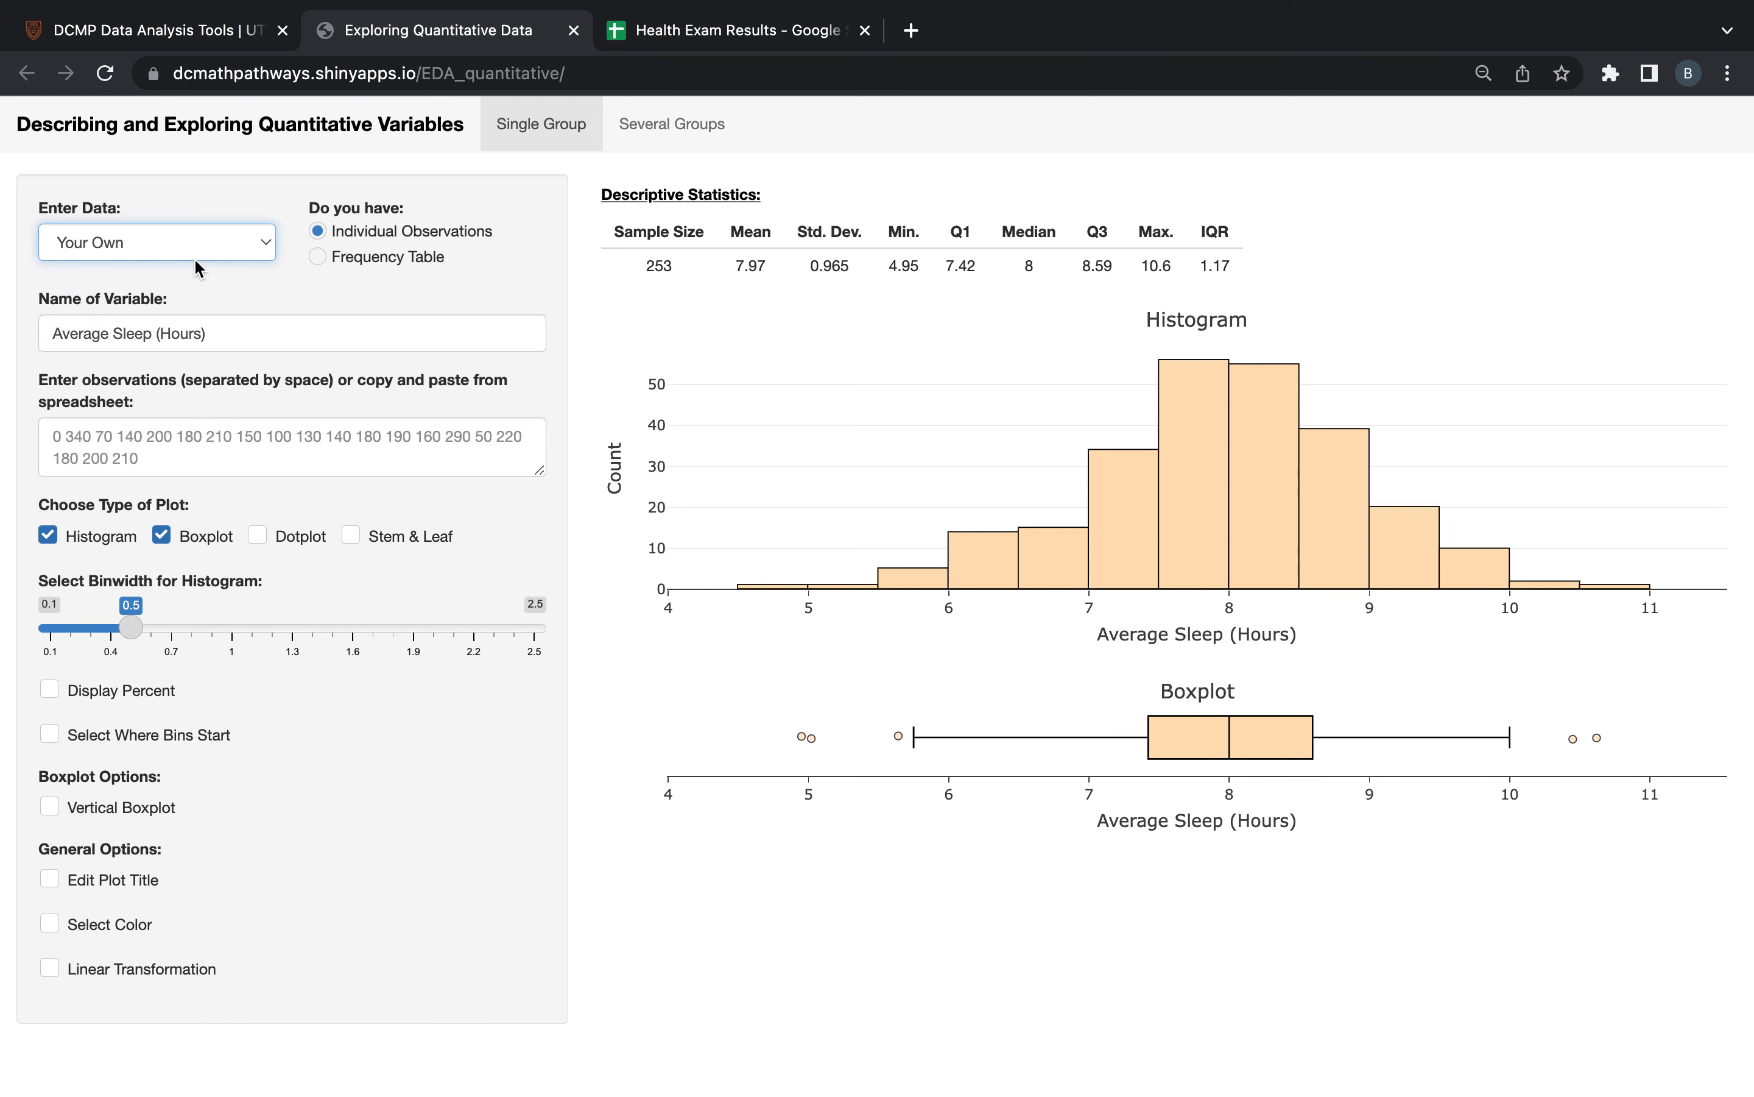
- Copy all SysBP values (G2:G41) from the Health Exam Results sheet into the observations of the Exploring Quantitative Data tool
left_click(729, 35)
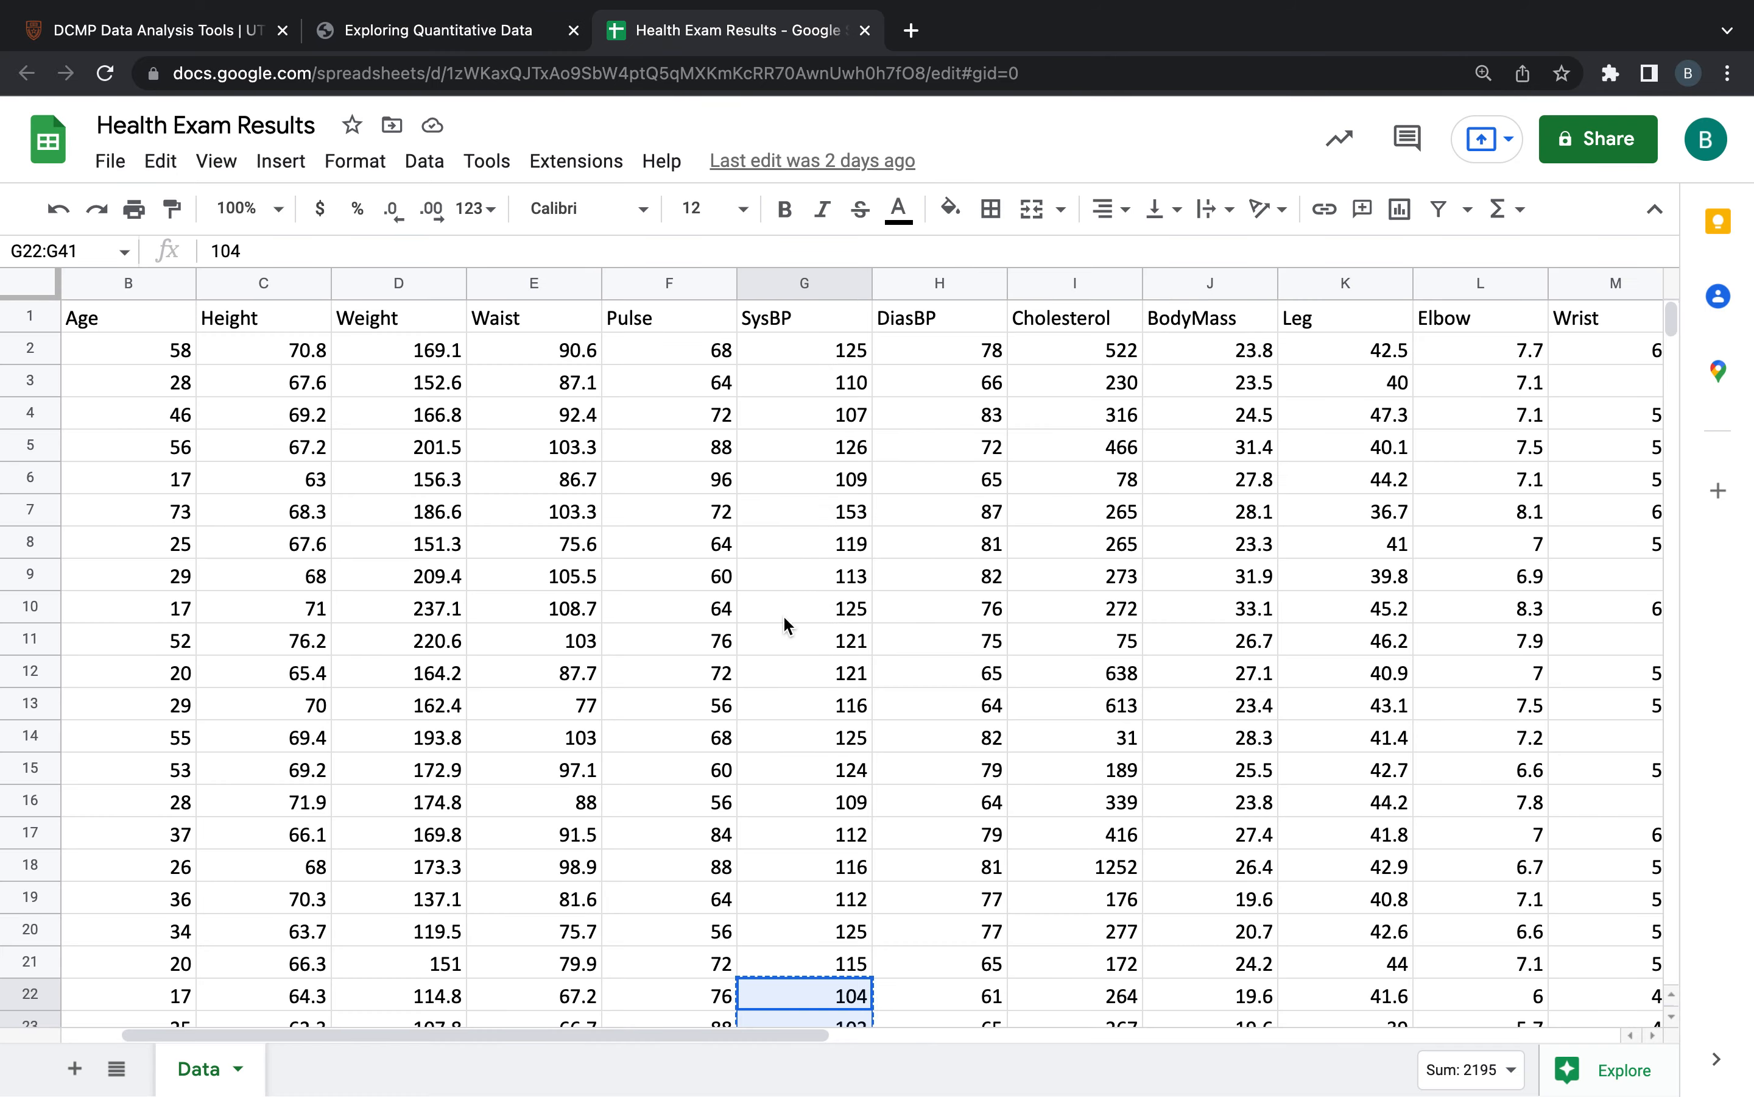
left_click(801, 362)
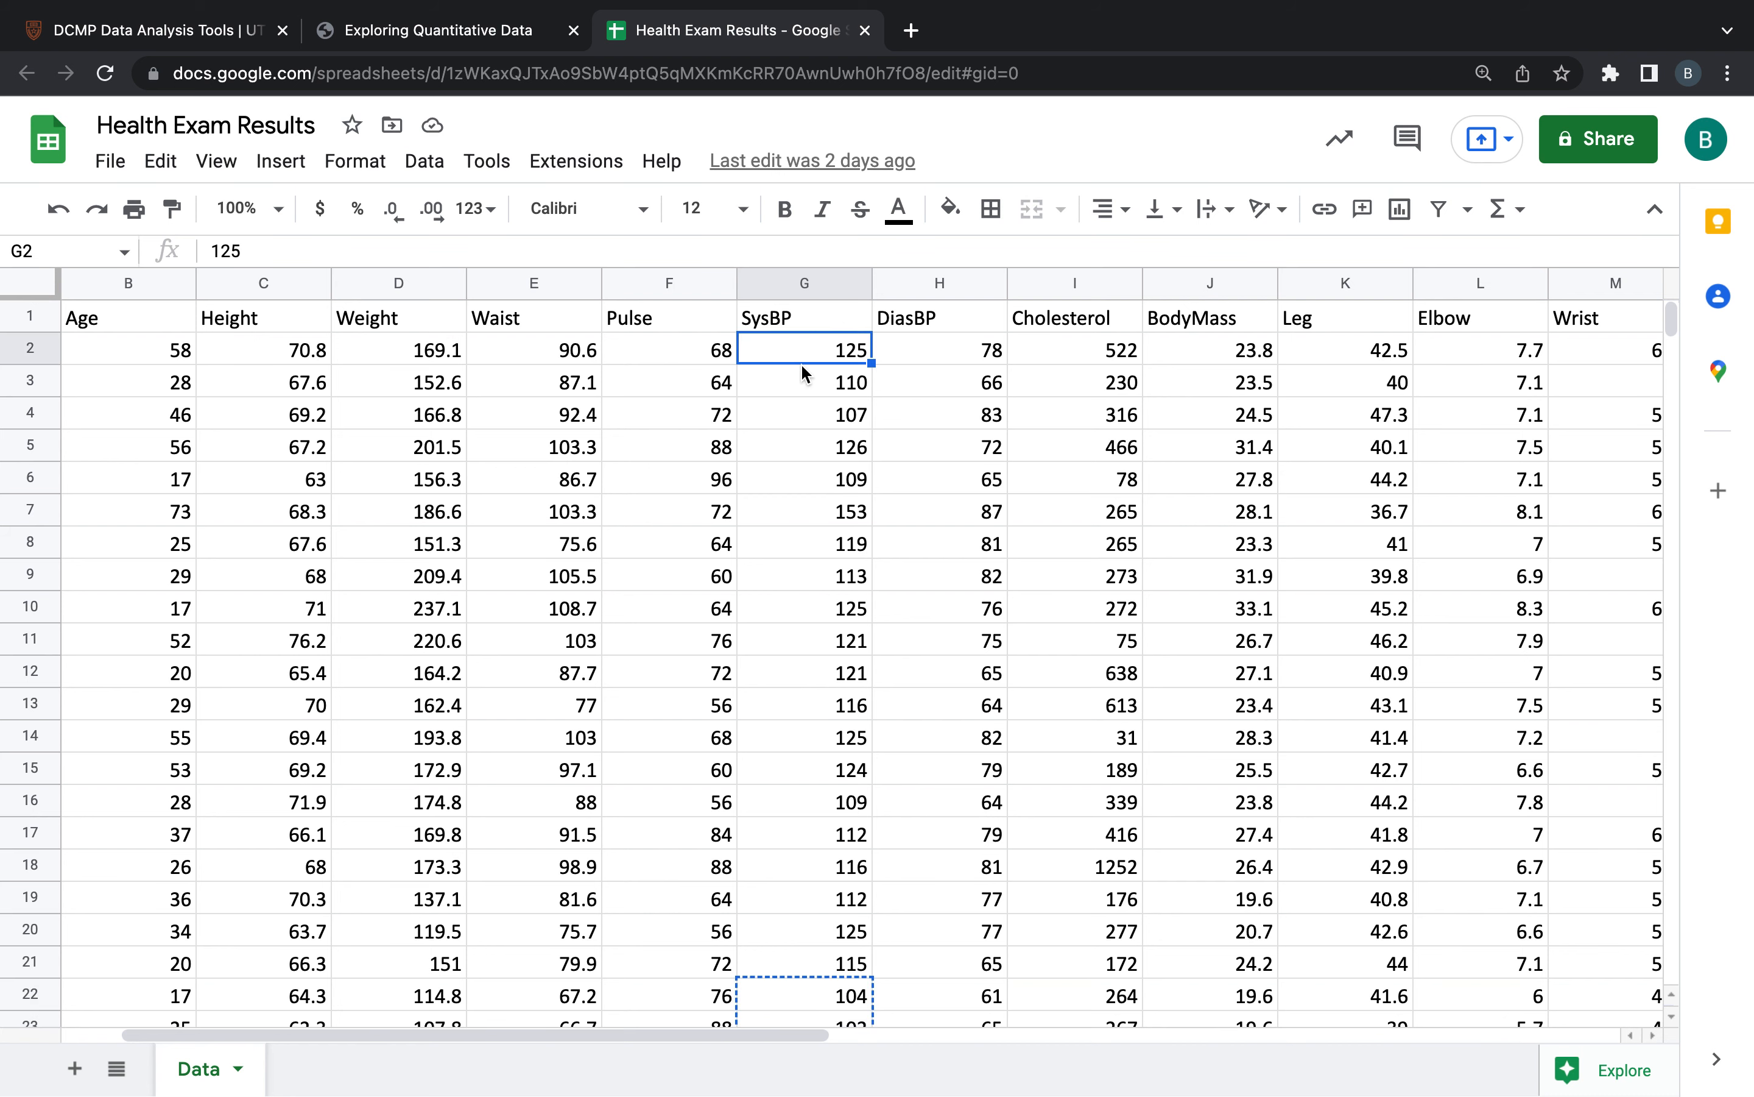
key("ctrl+shift+Down")
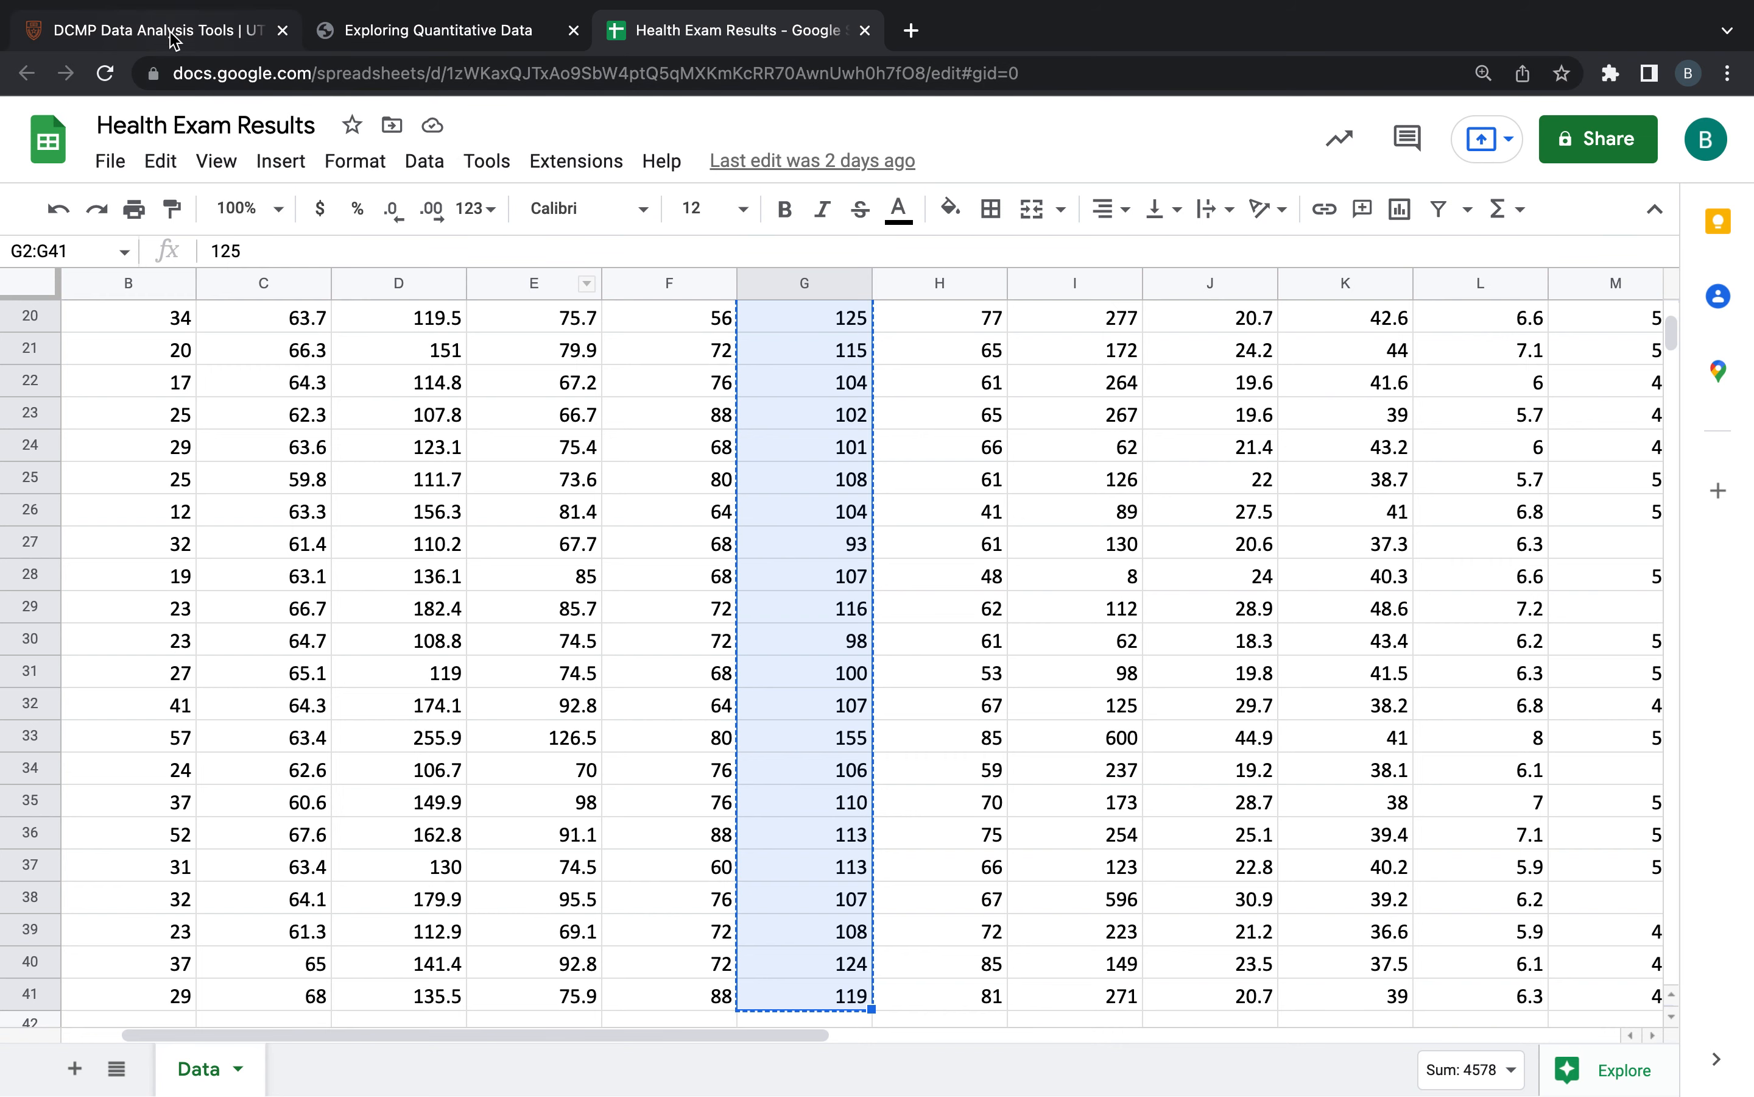
left_click(346, 40)
left_click(171, 445)
key("super+v")
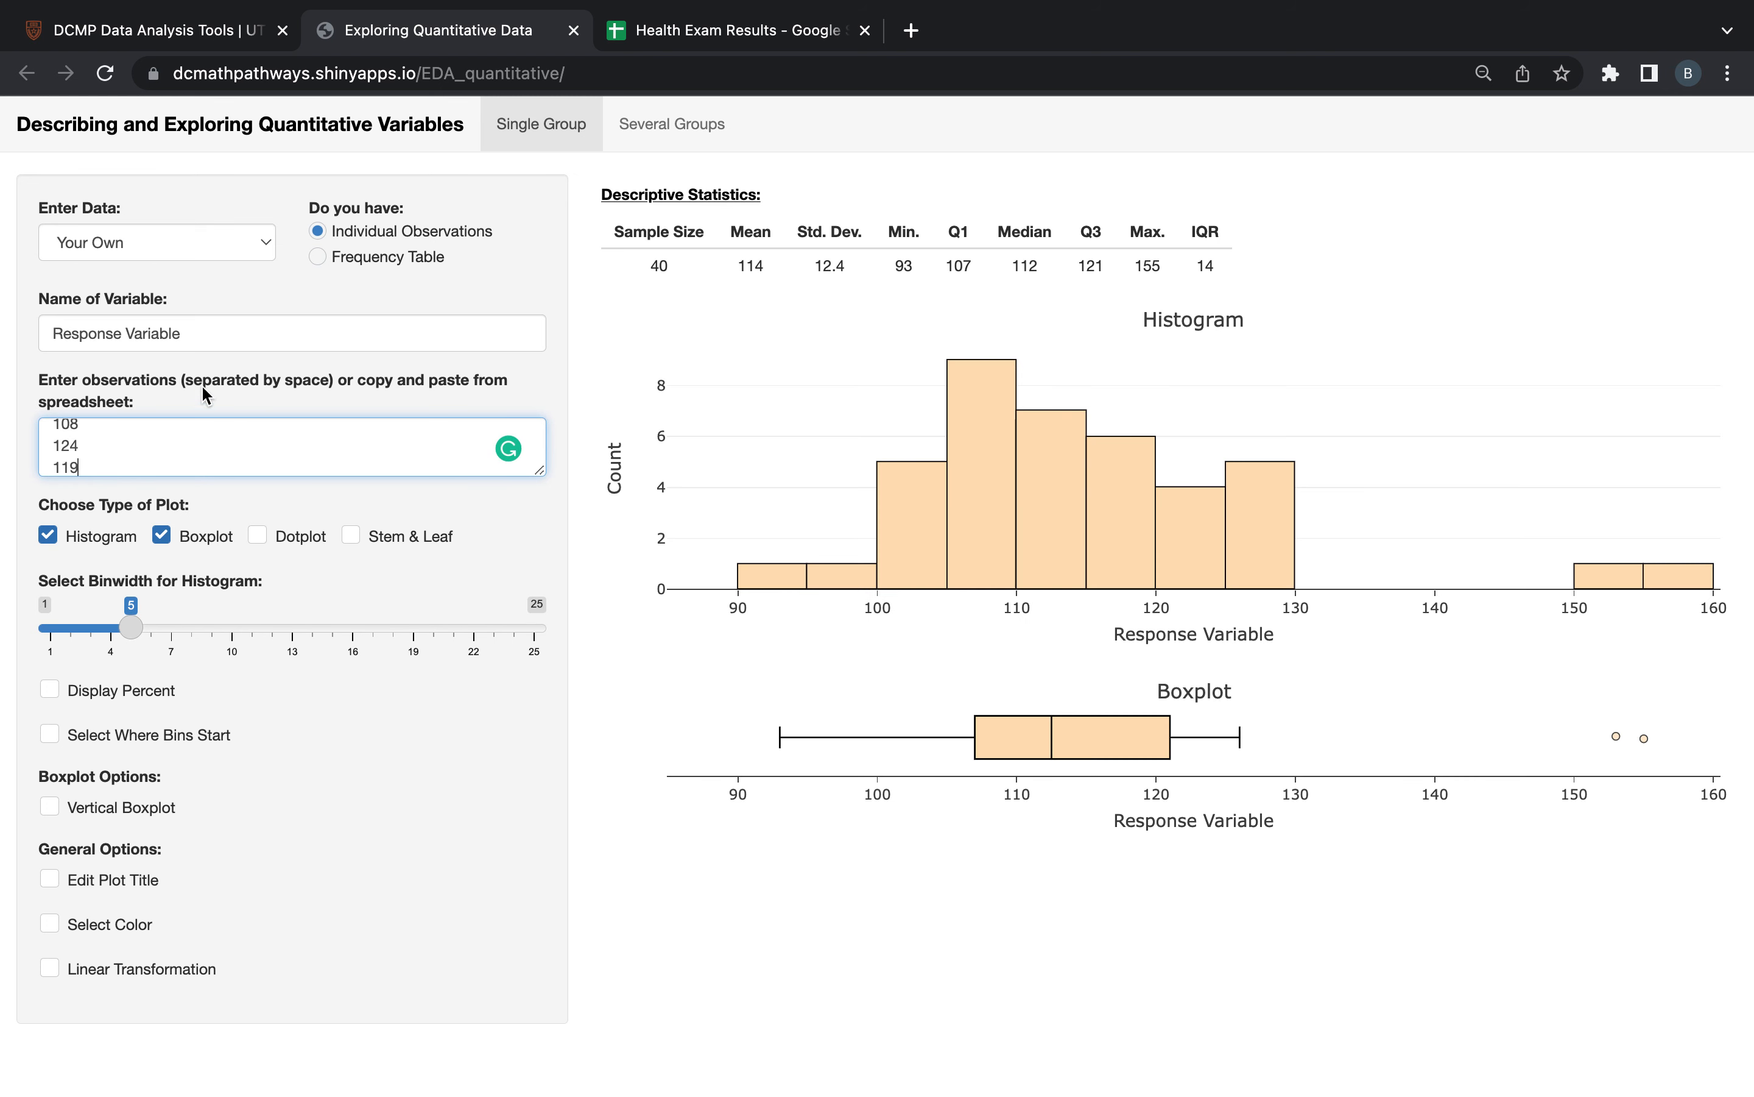
- Rename the variable as SysBP, checking the column header in the Health Exam Results sheet
double_click(237, 335)
triple_click(237, 335)
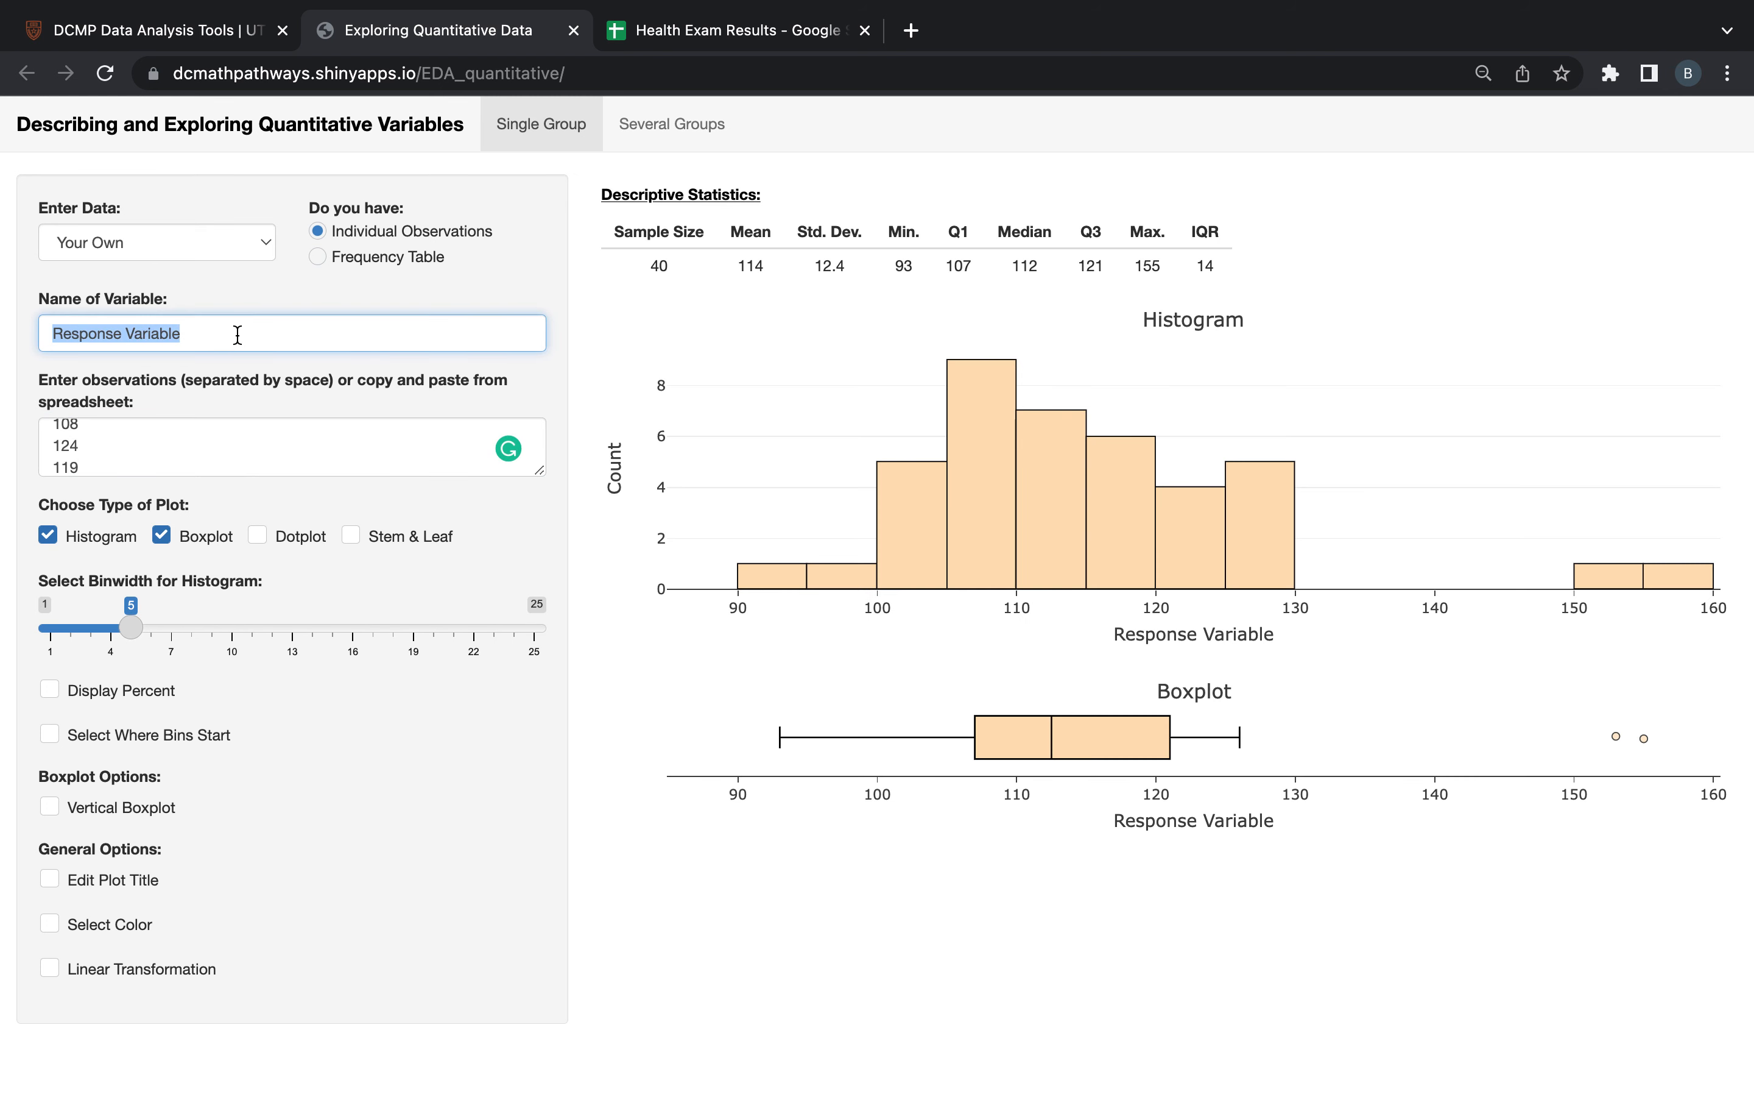
left_click(679, 30)
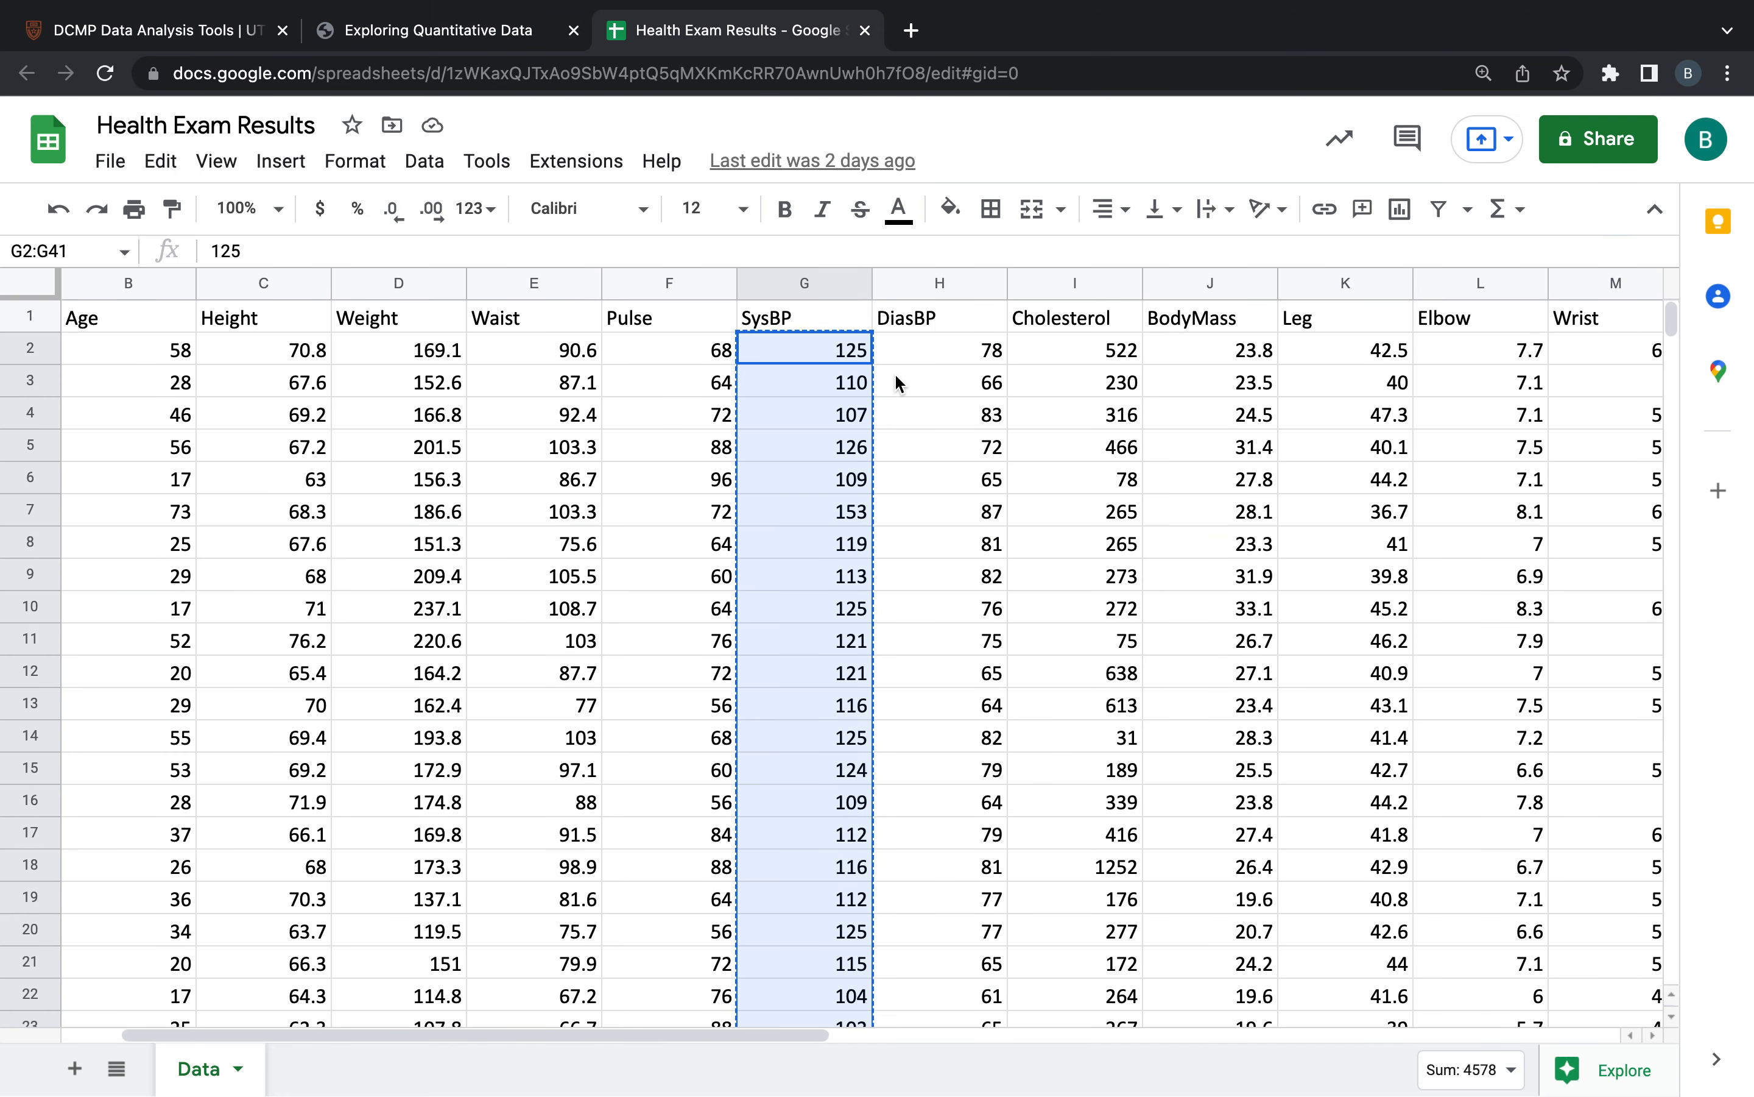
left_click(190, 31)
left_click(464, 33)
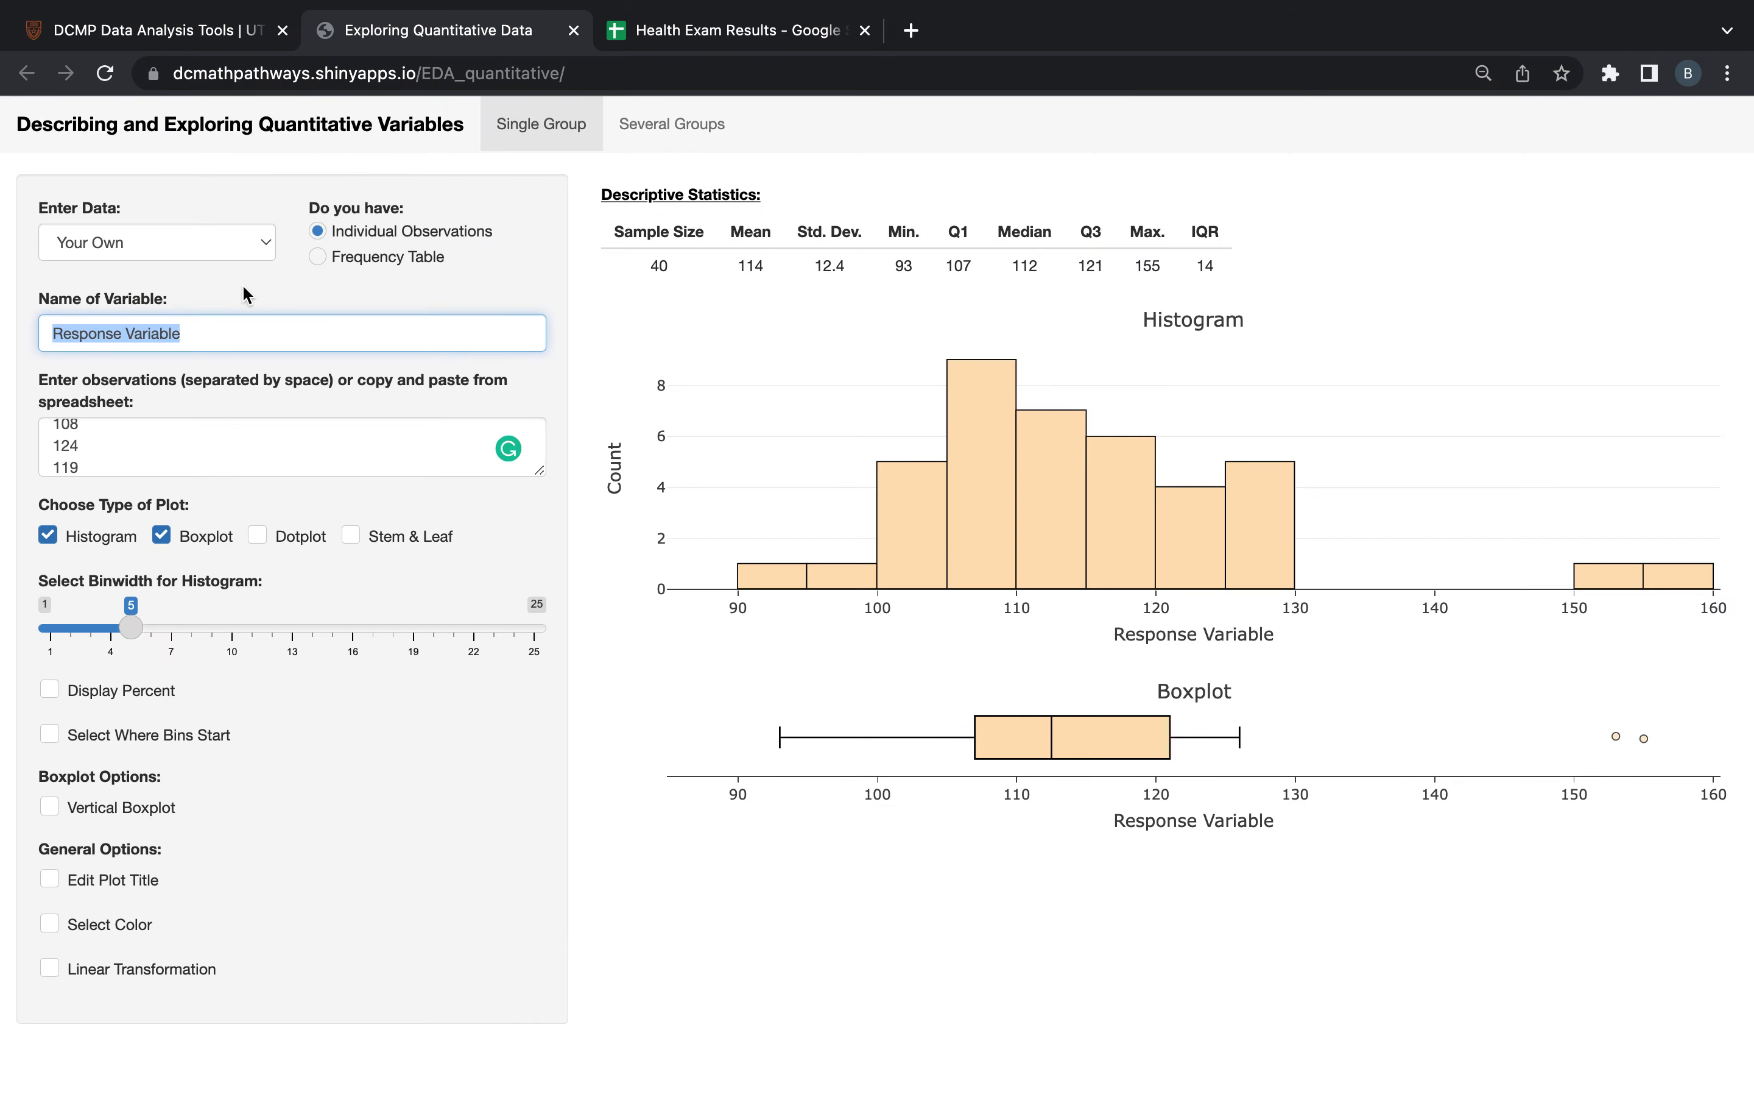
type("Sys")
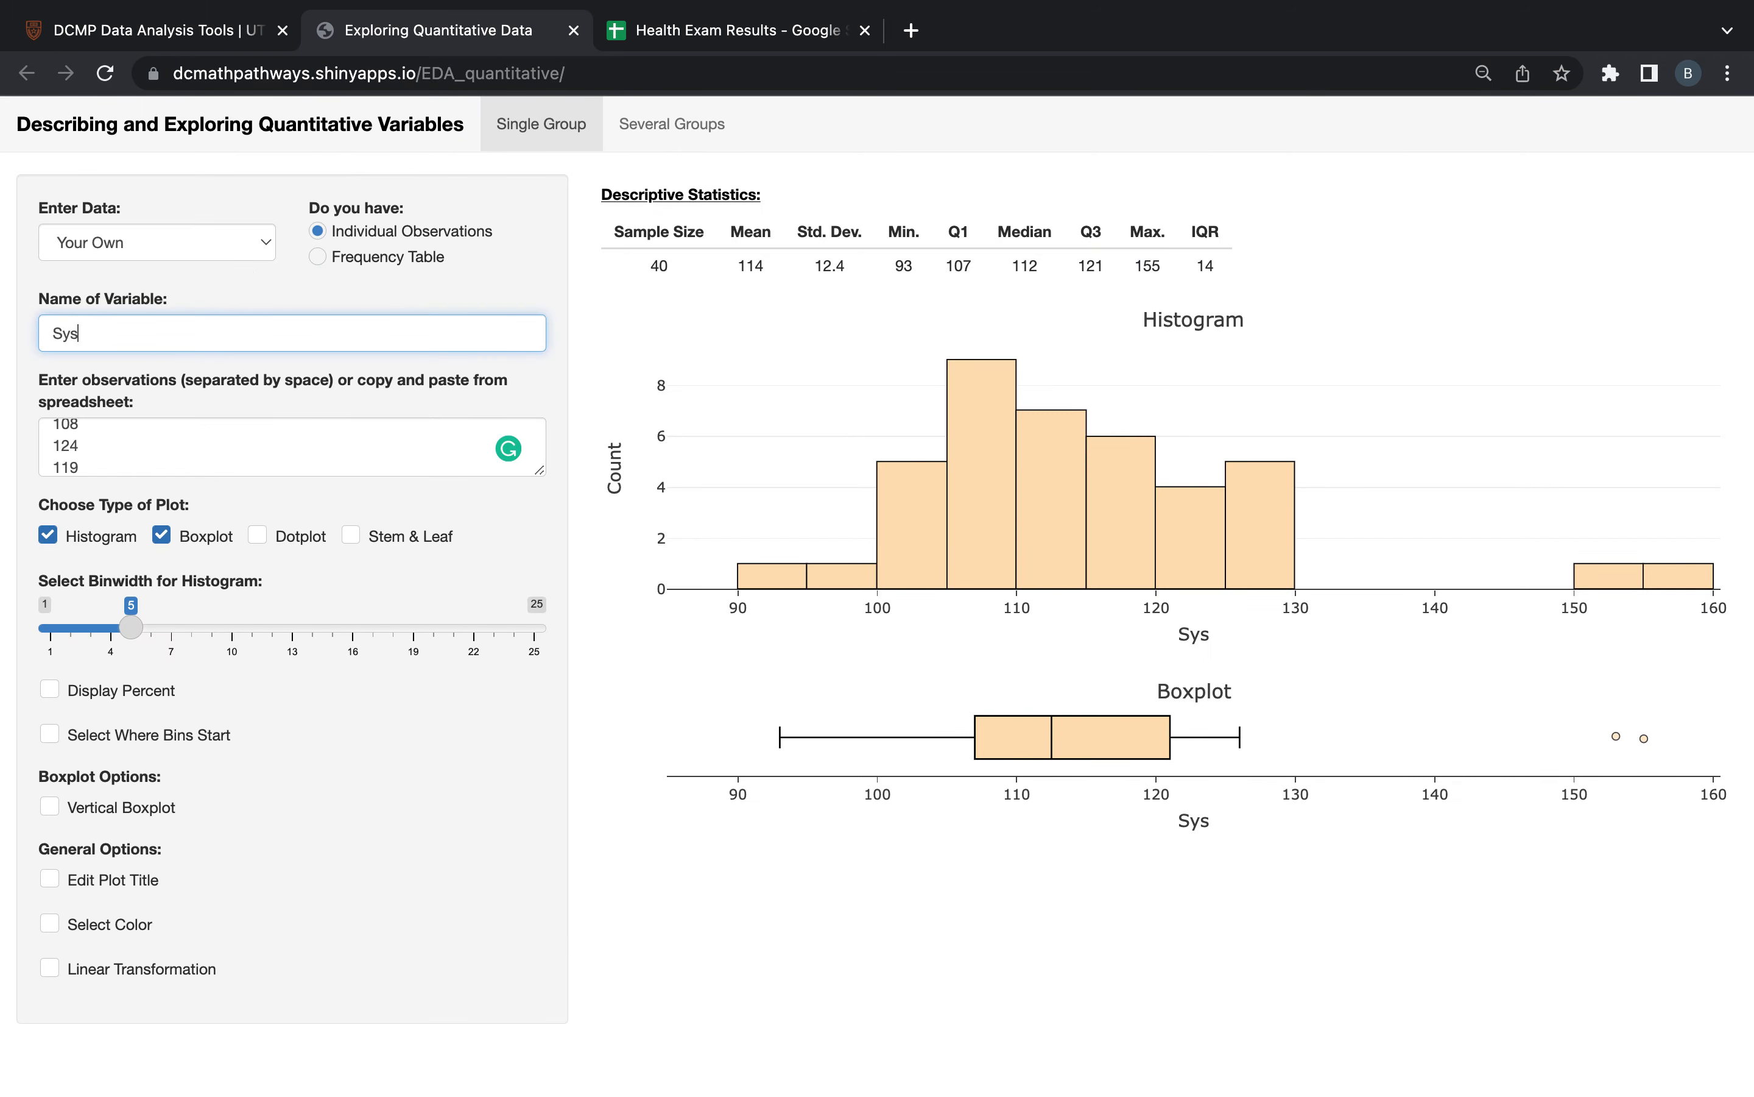
type("BO")
key("BackSpace")
type("P")
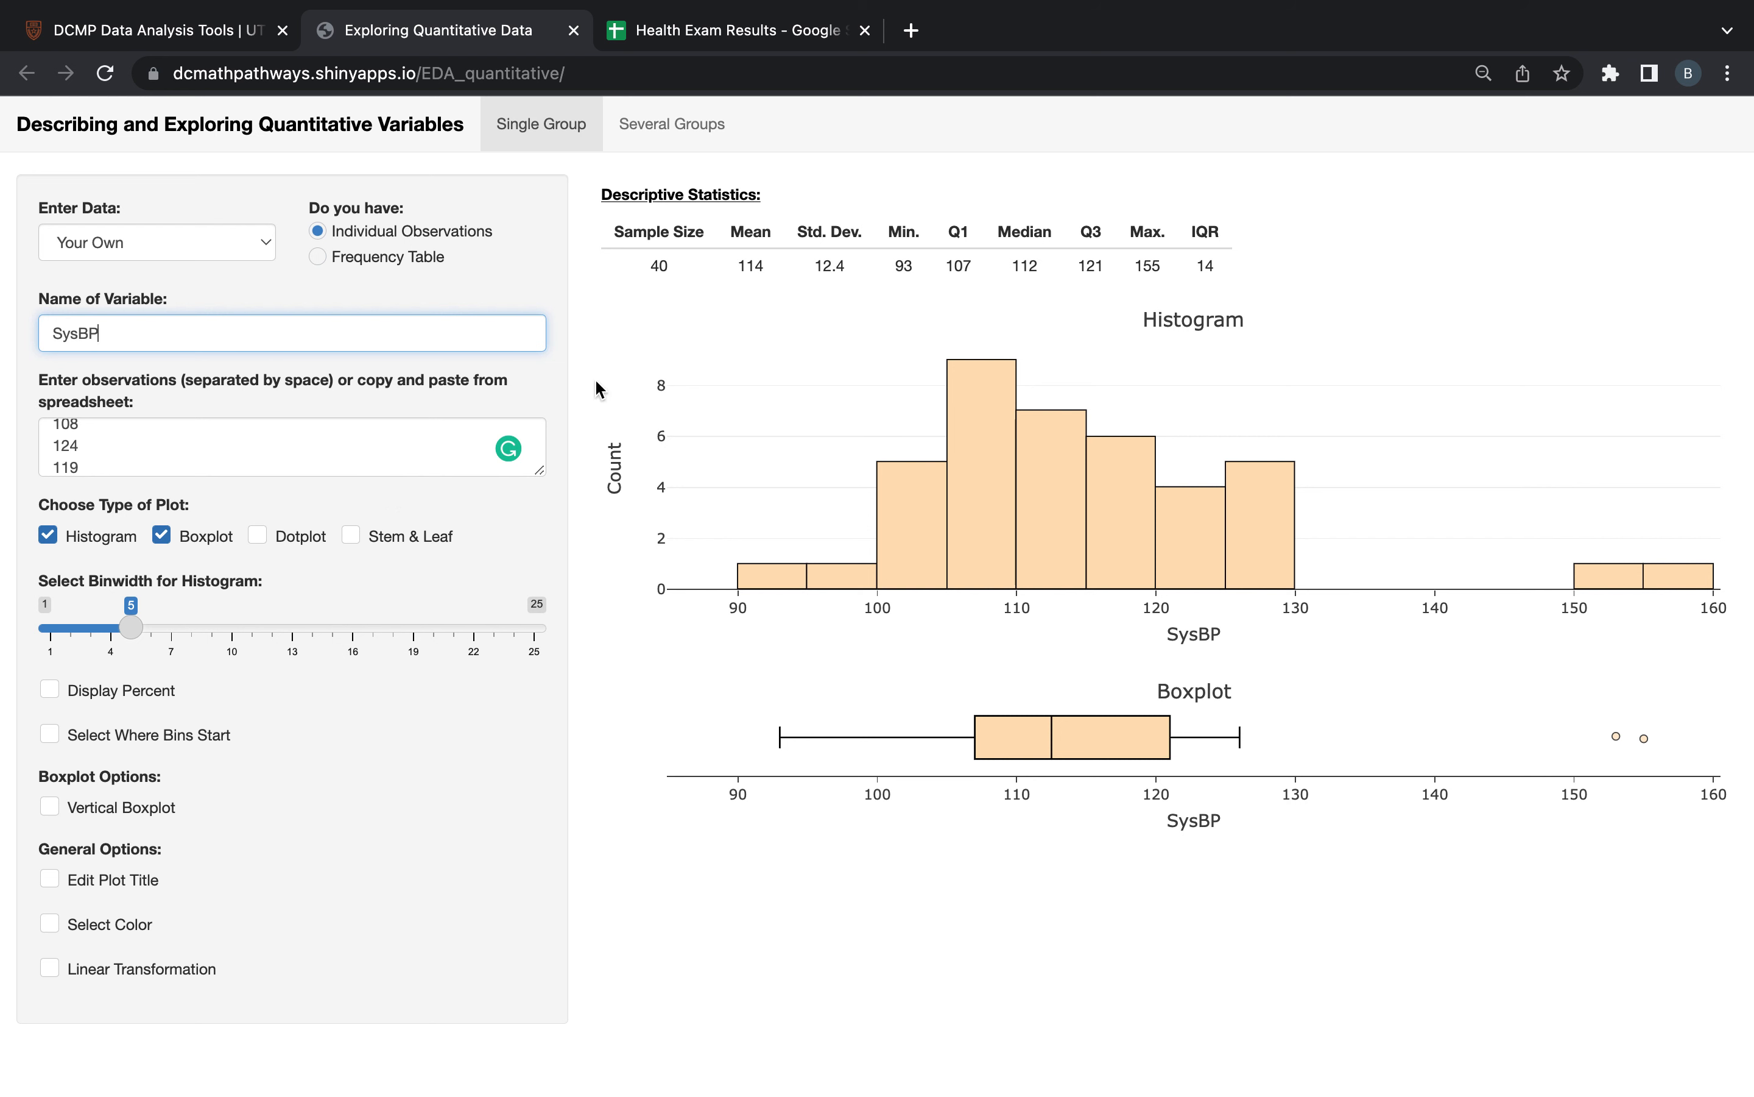
- Review the SysBP observations from the start of the list, together with the descriptive statistics and the boxplot
left_click(308, 449)
scroll(308, 449, "up", 10)
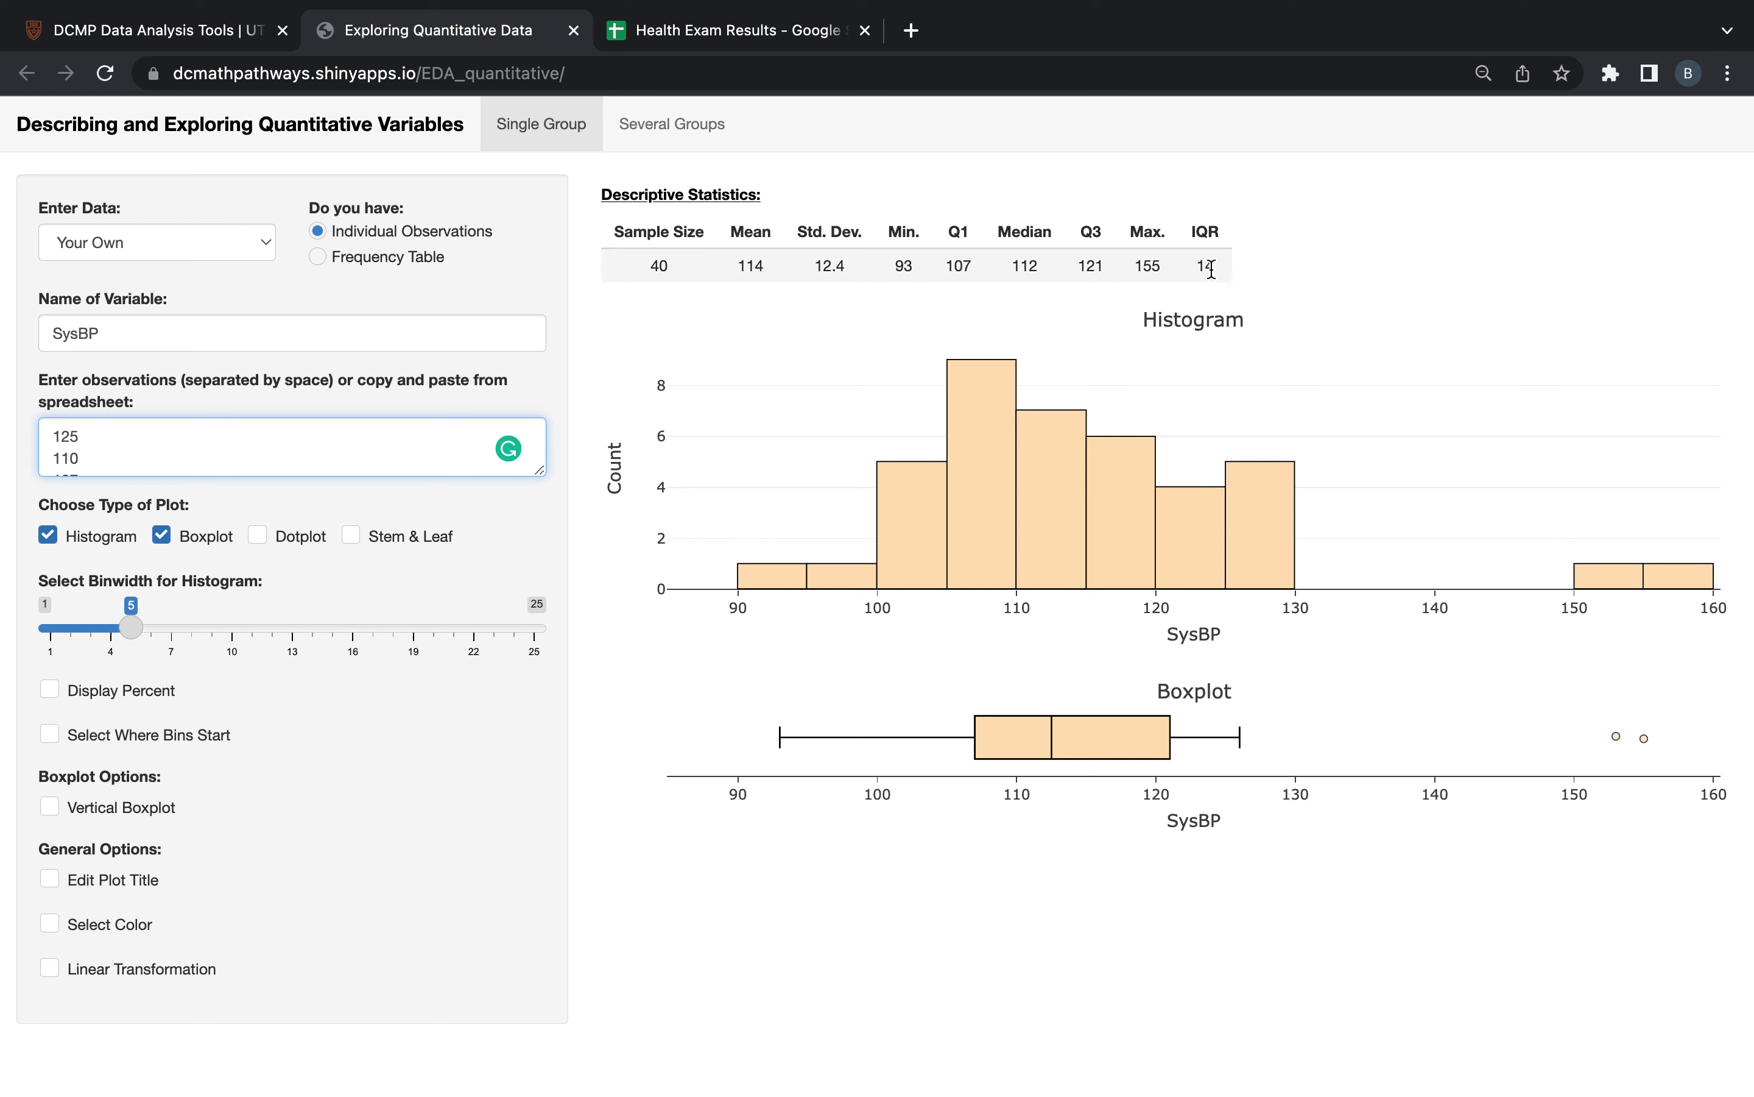
mouse_move(978, 754)
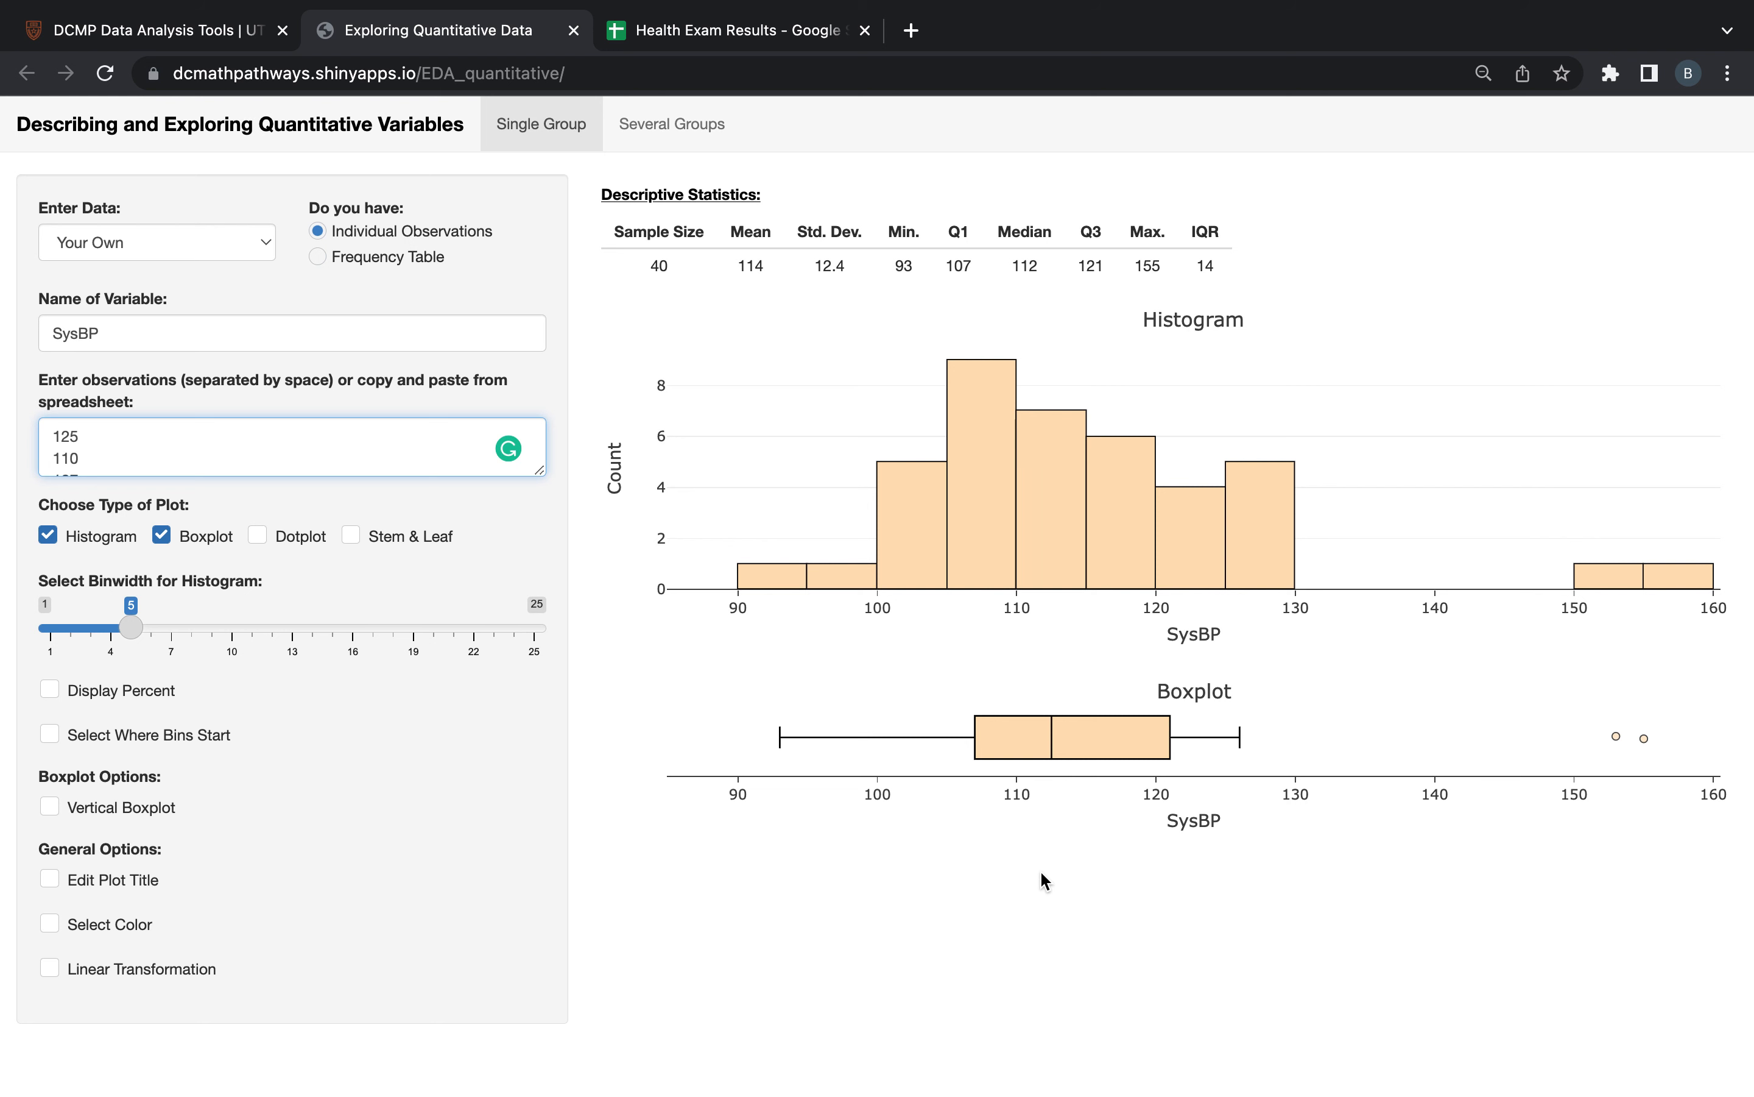
mouse_move(1055, 740)
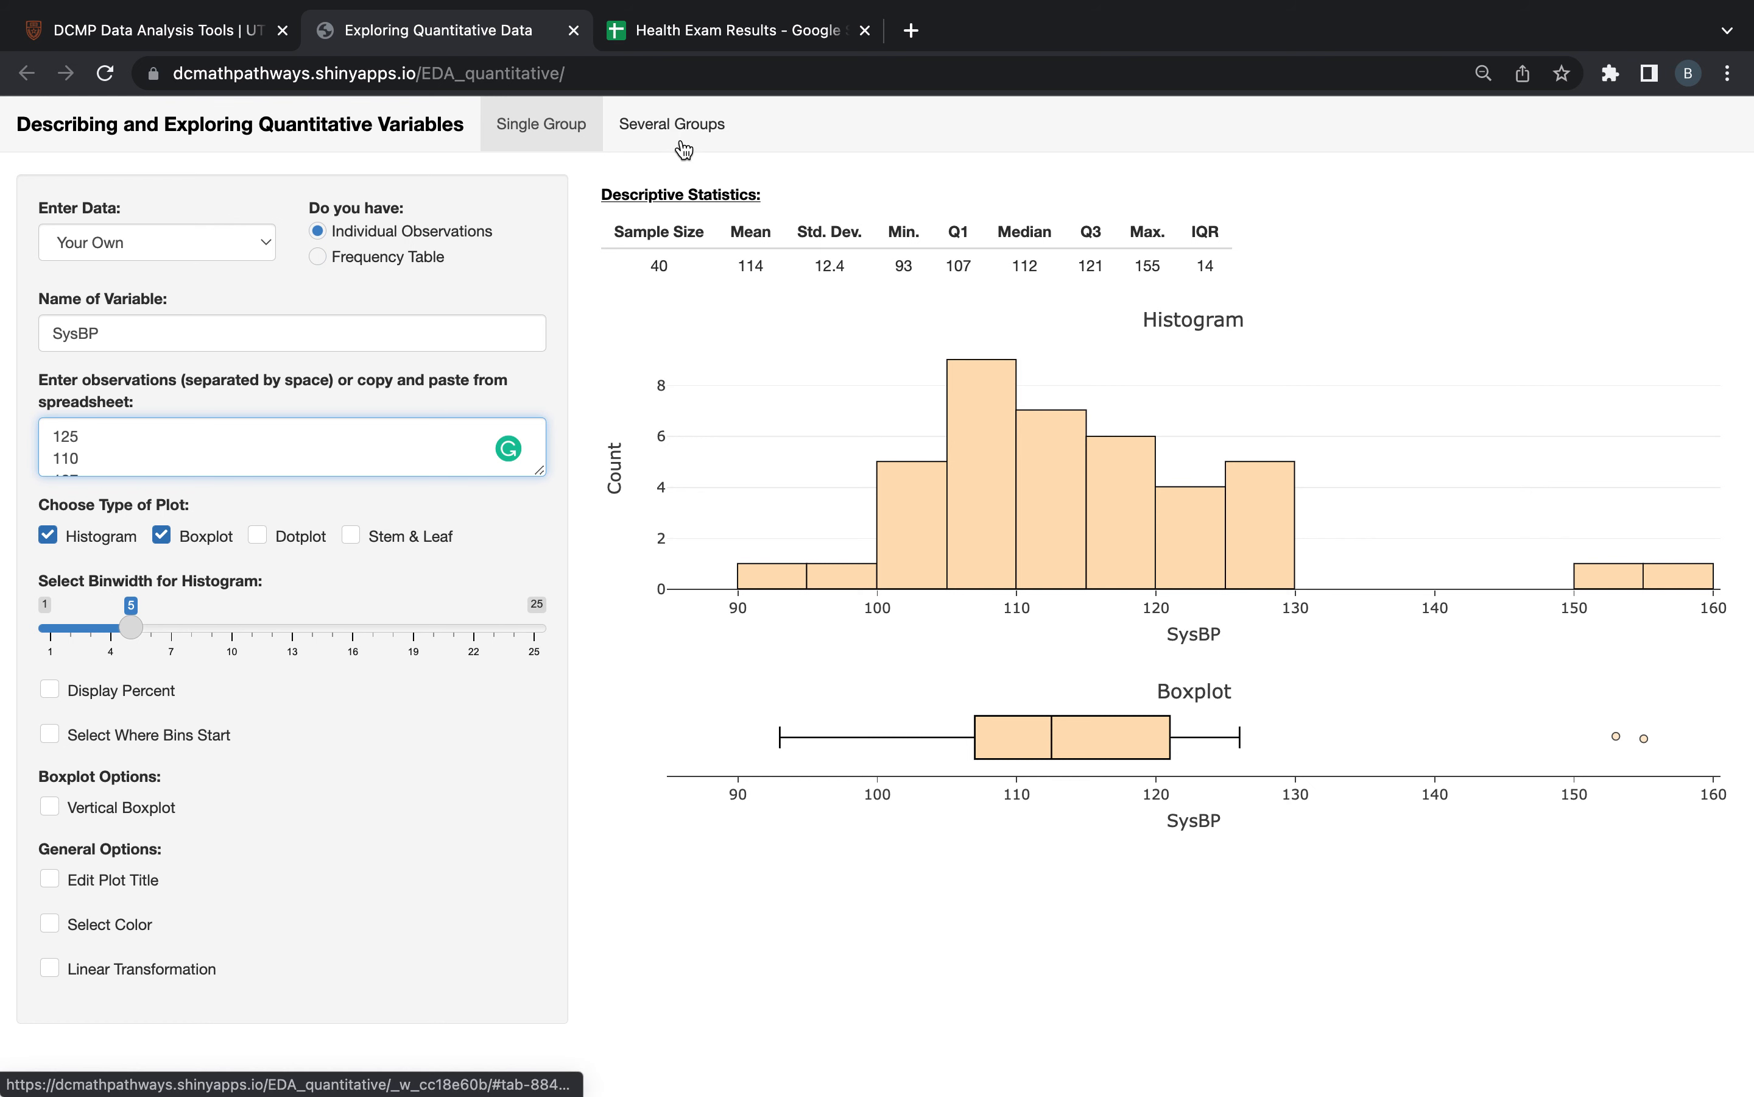
- Switch to the Several Groups analysis and set its data source to Your Own
left_click(709, 143)
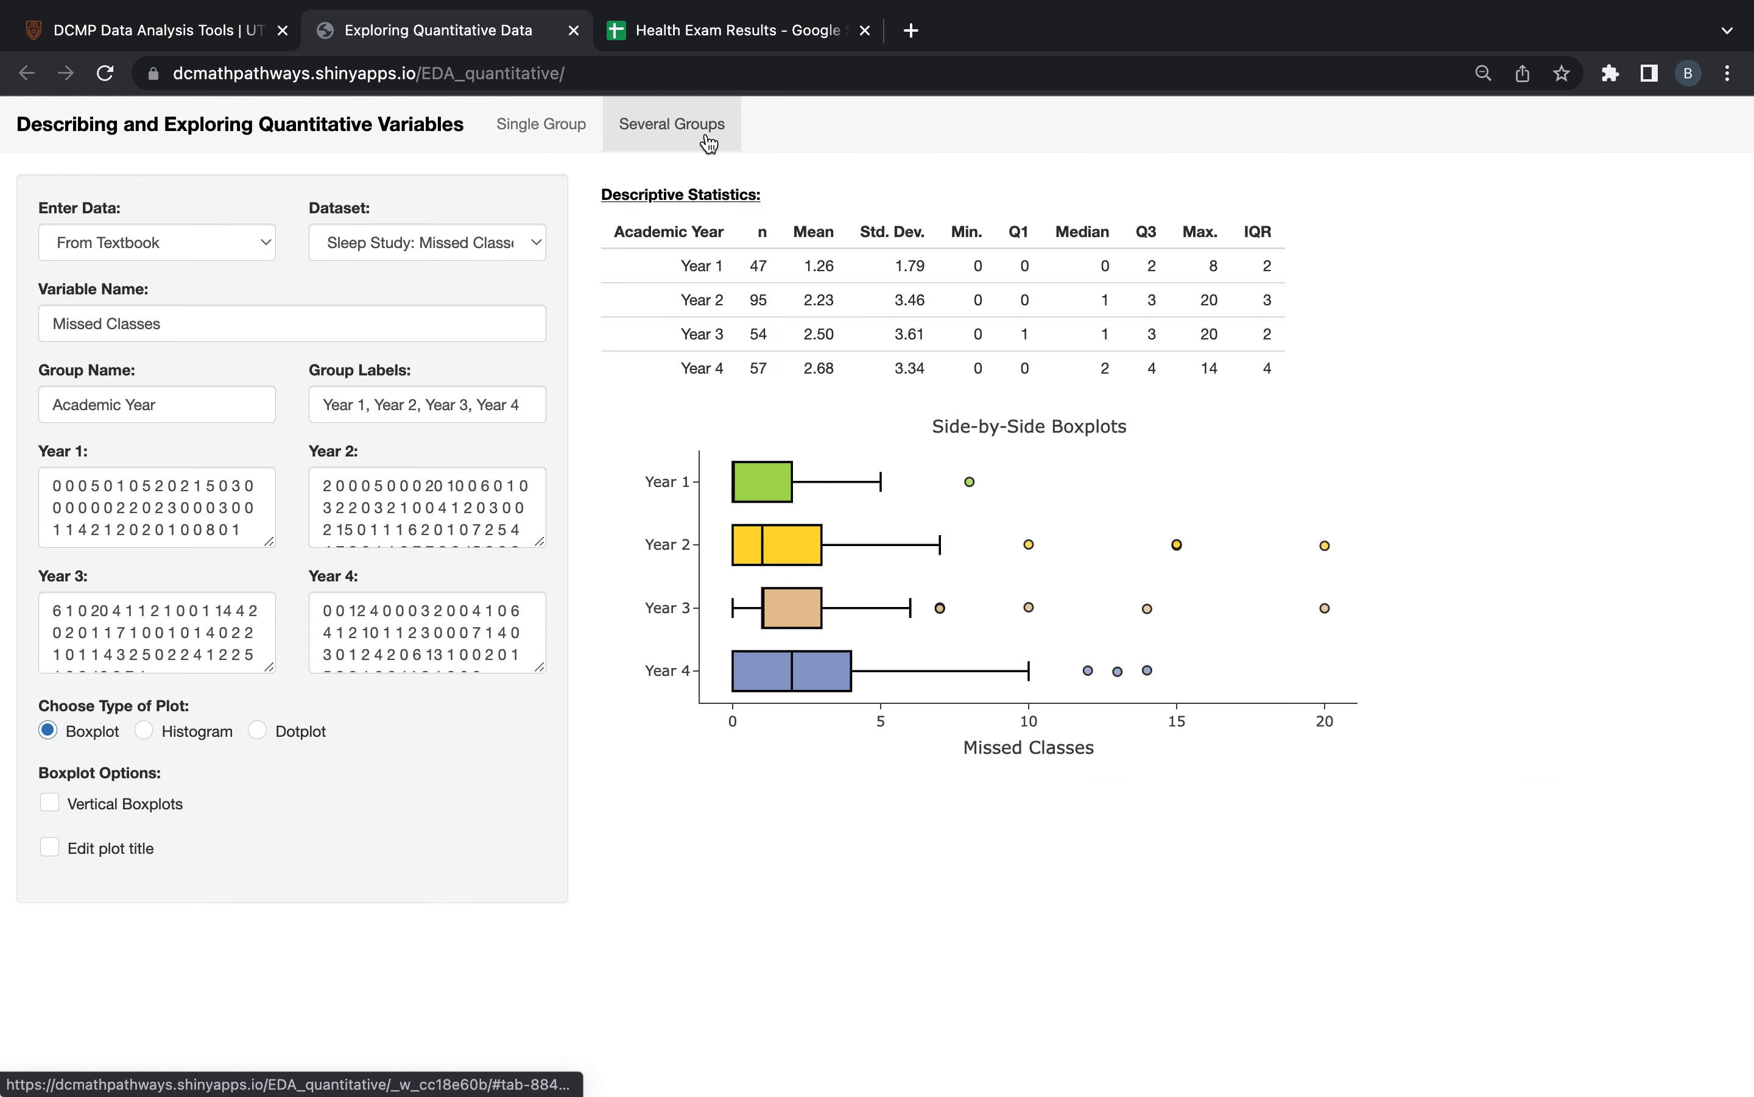
left_click(226, 243)
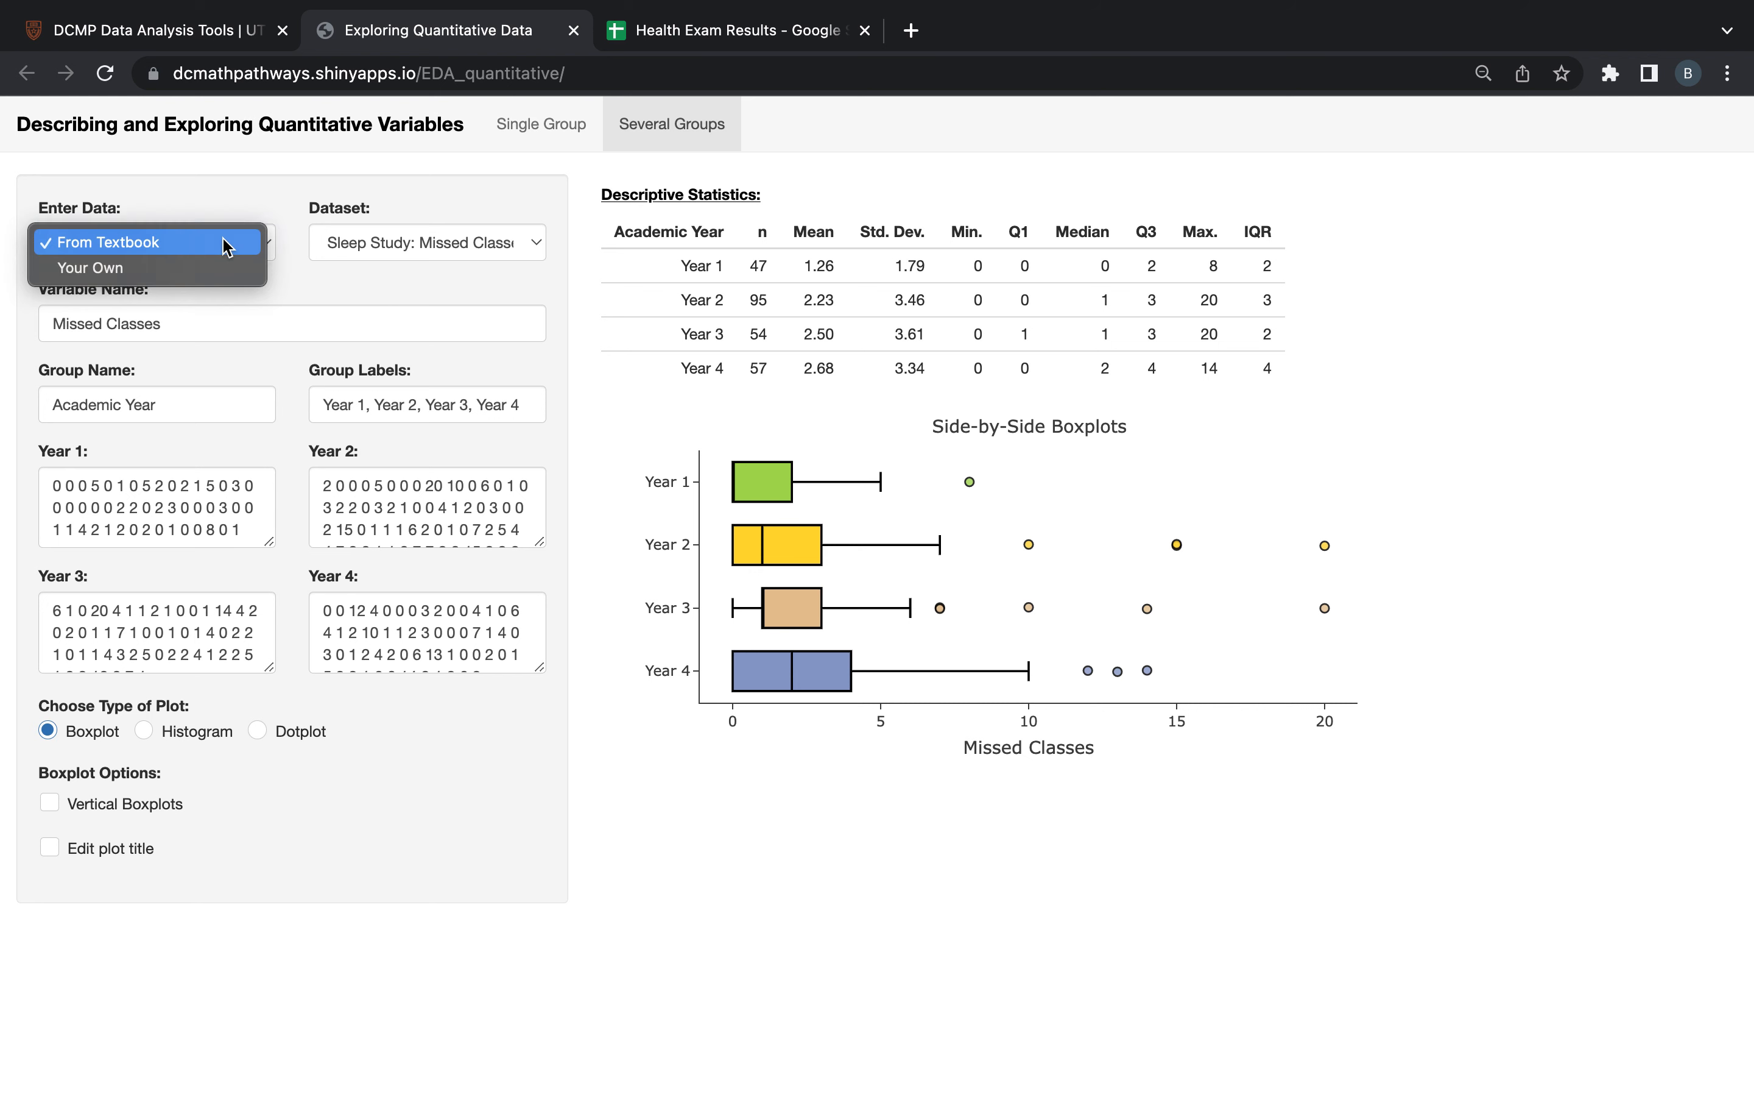
left_click(228, 267)
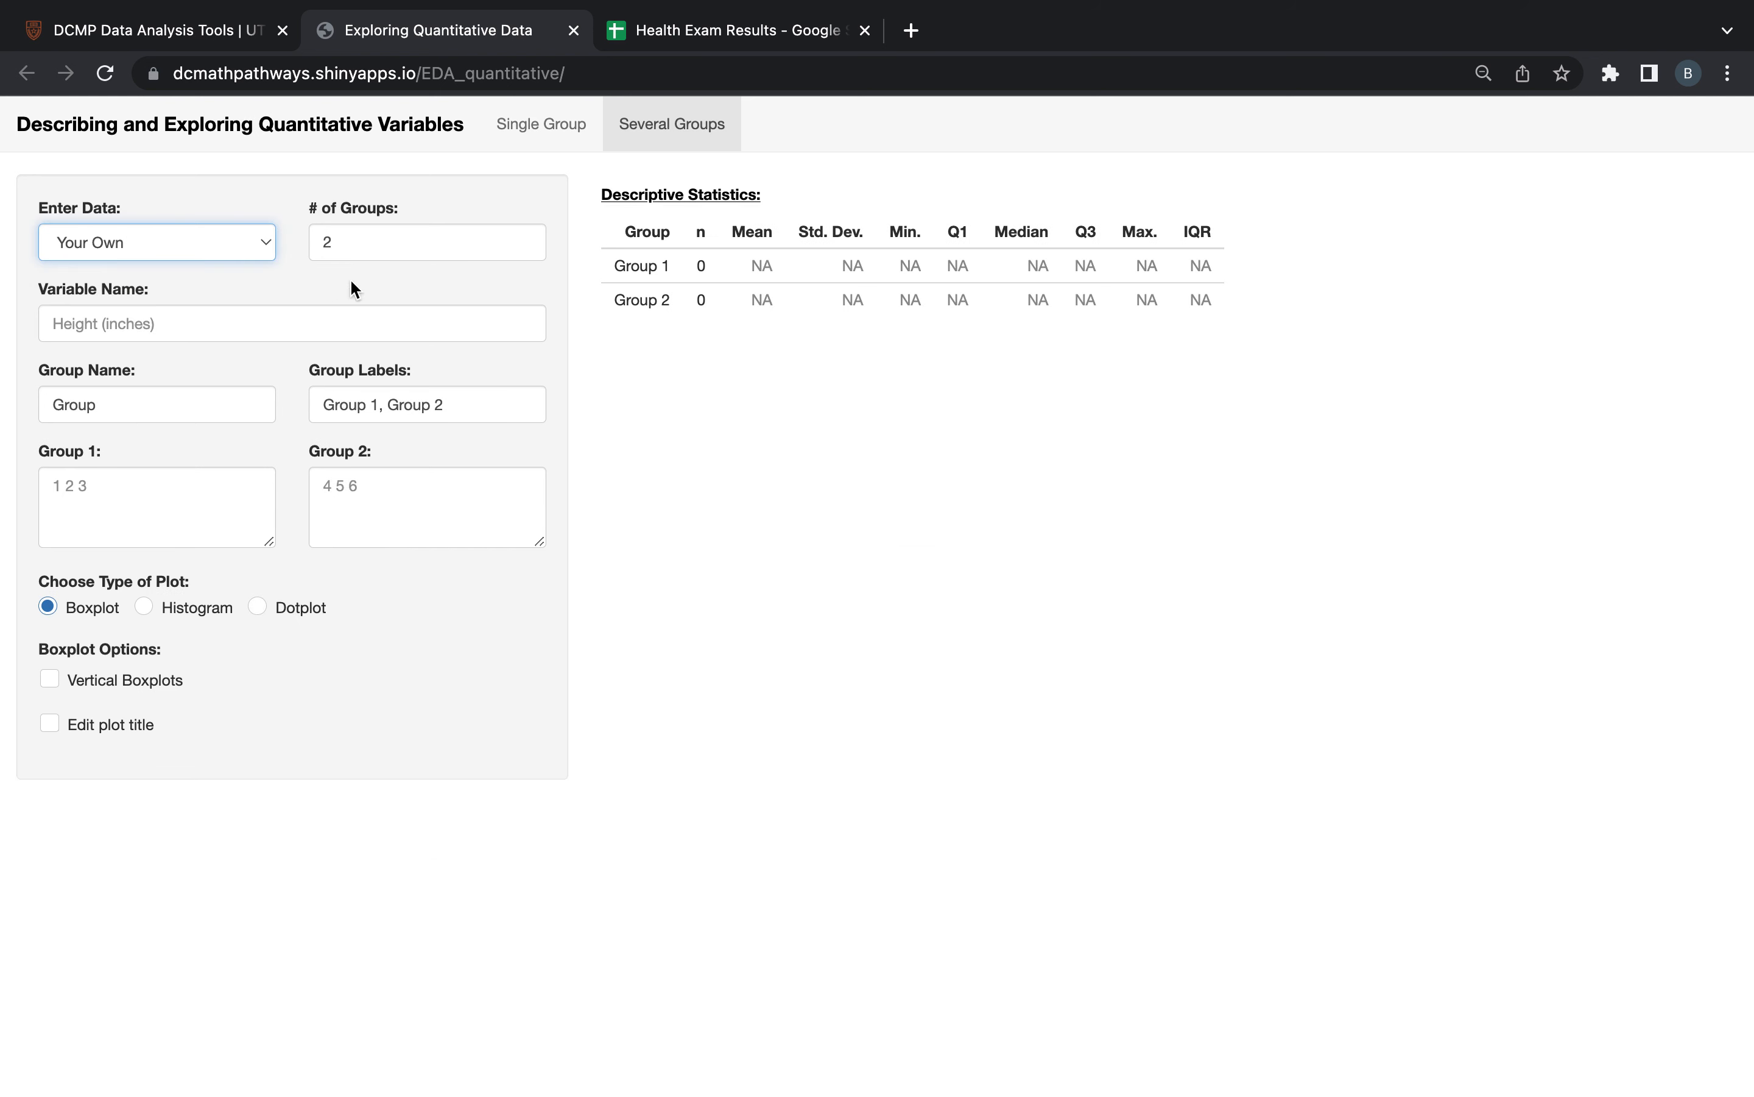
- Label the two groups Male and Female, and set the group name to SysBP
left_click_drag(377, 406, 310, 414)
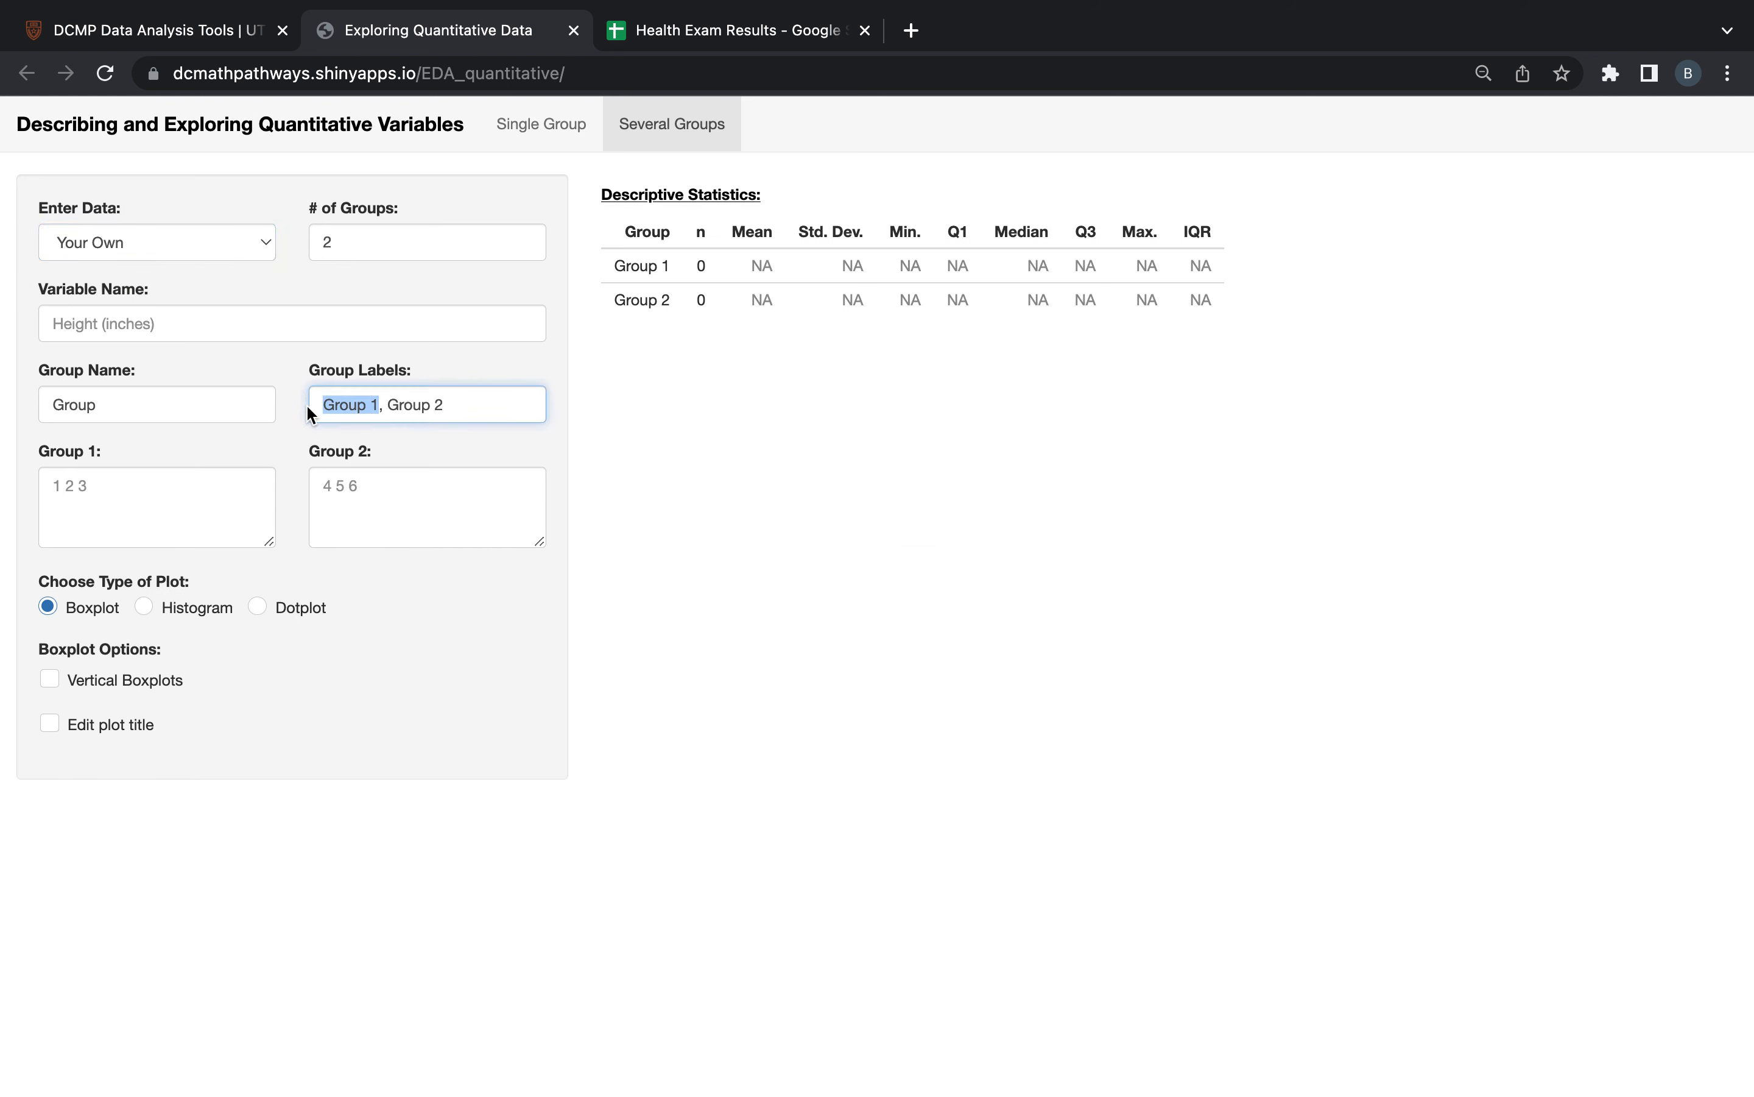
type("Male")
left_click_drag(508, 411, 367, 404)
type("Female")
double_click(137, 404)
type("SysBP")
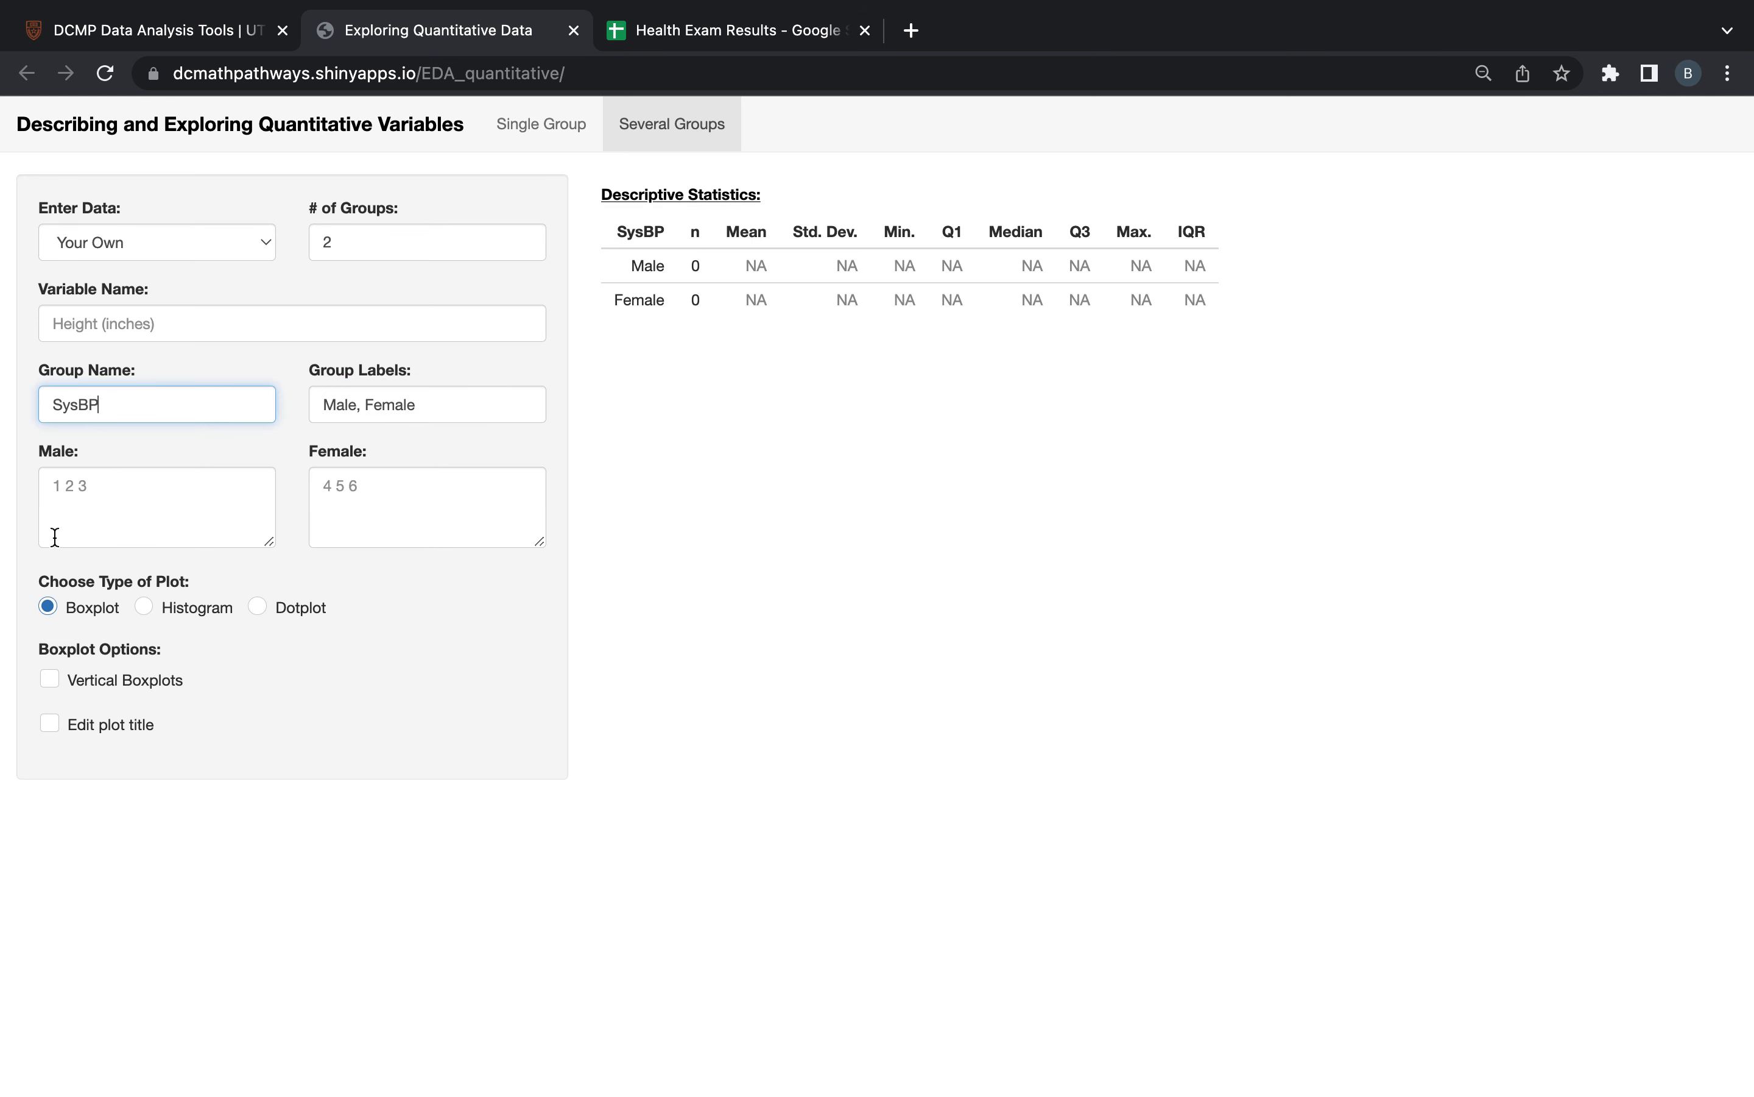
- Copy the male SysBP values (G2:G21) from the Health Exam Results sheet into the Male group of the data tool
left_click(114, 497)
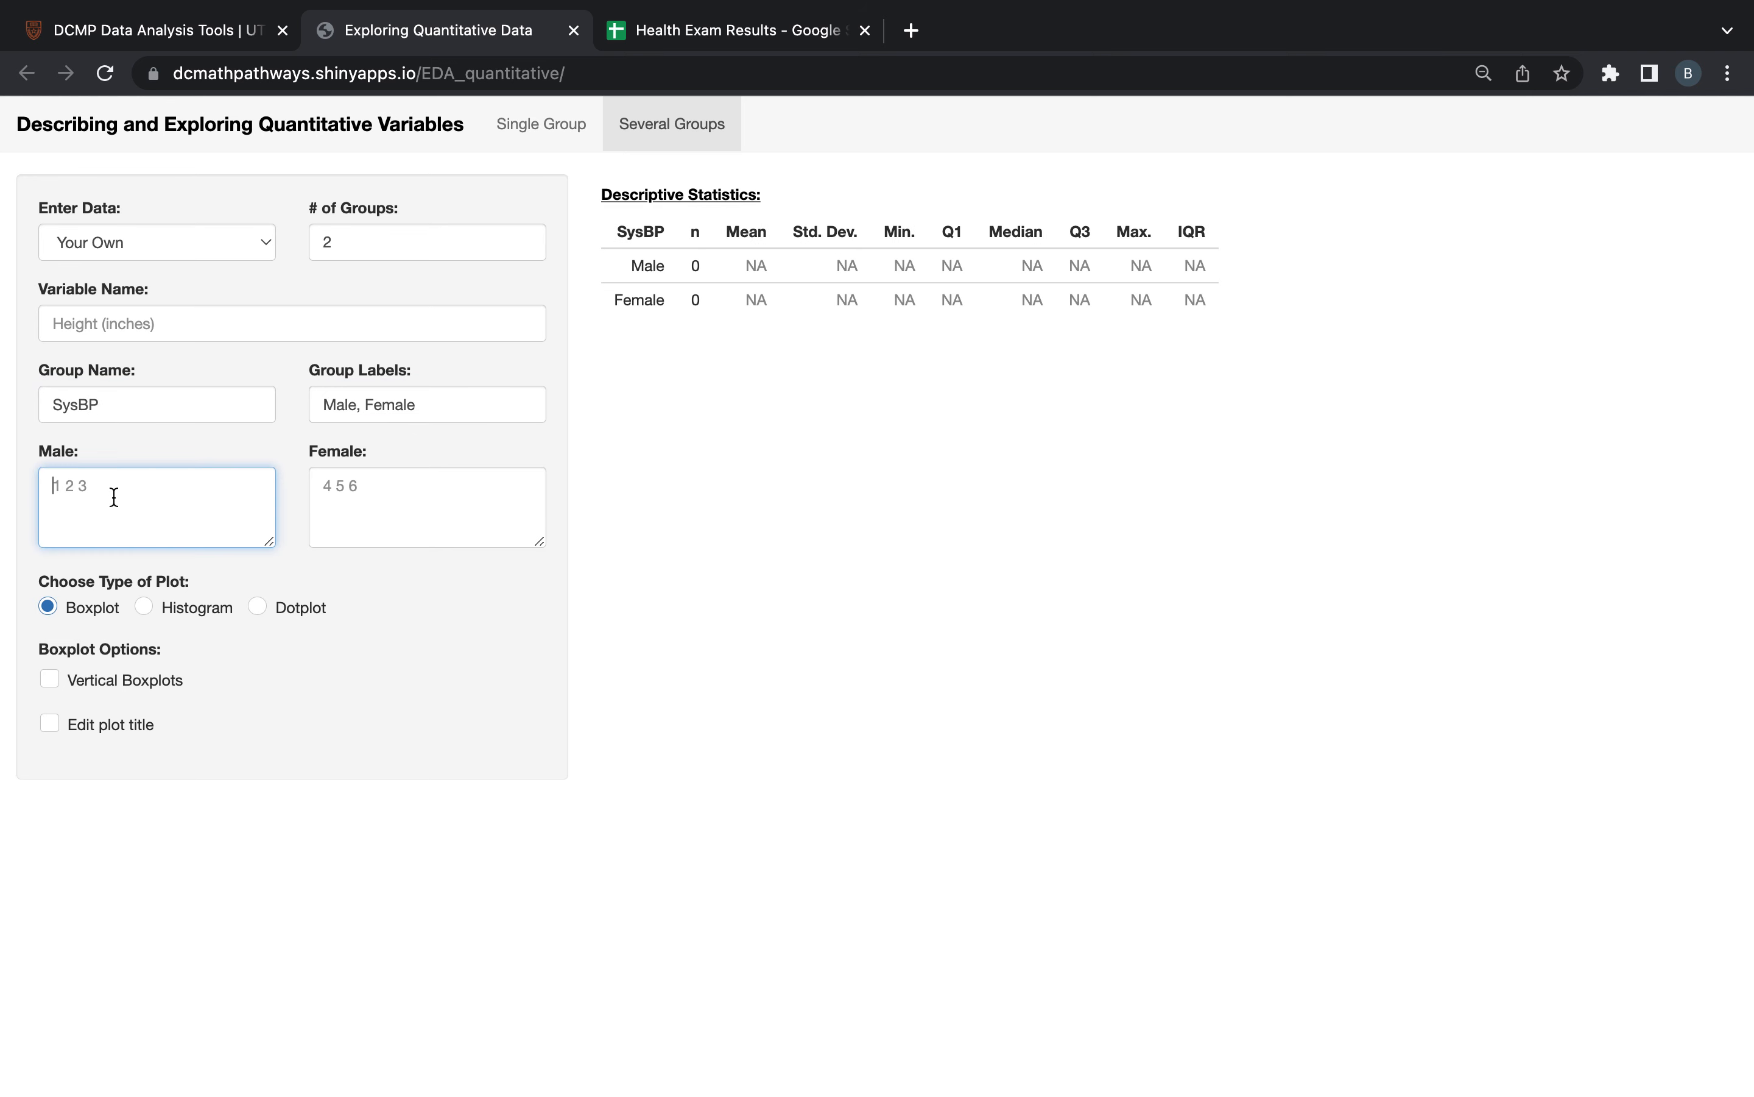
left_click(360, 507)
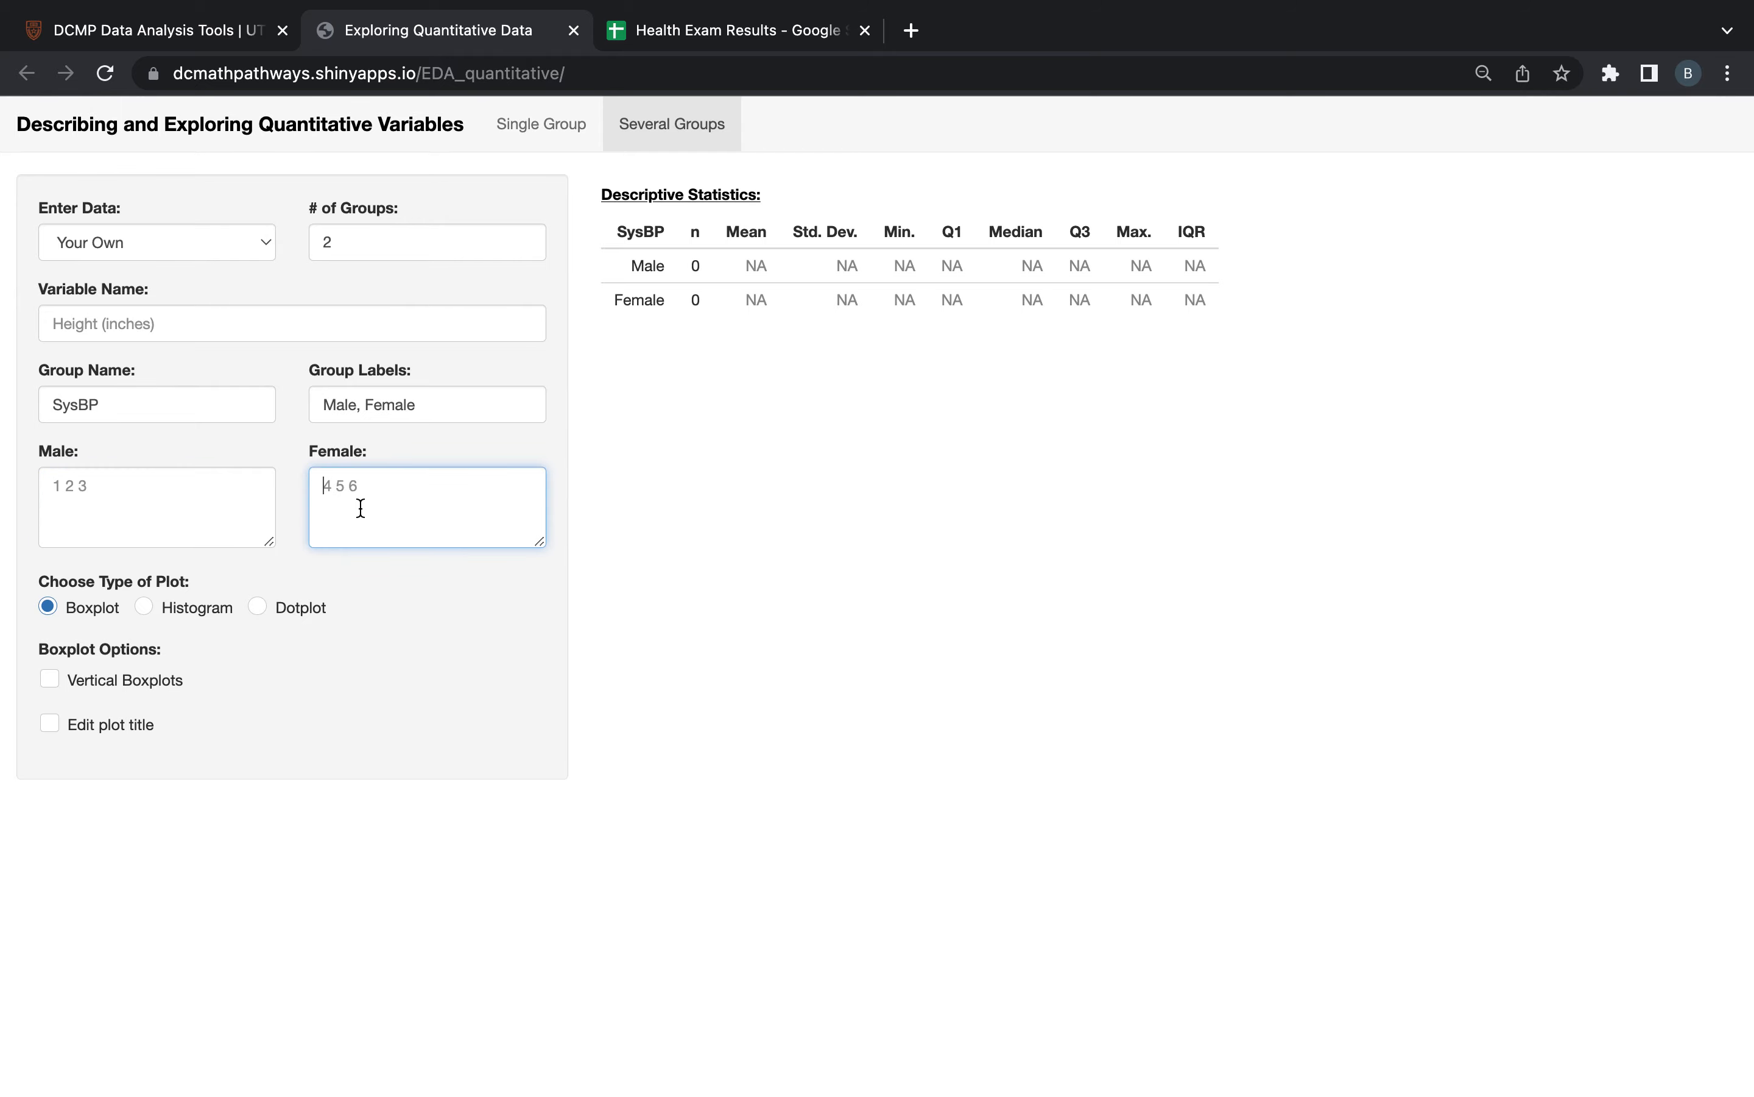
left_click(717, 23)
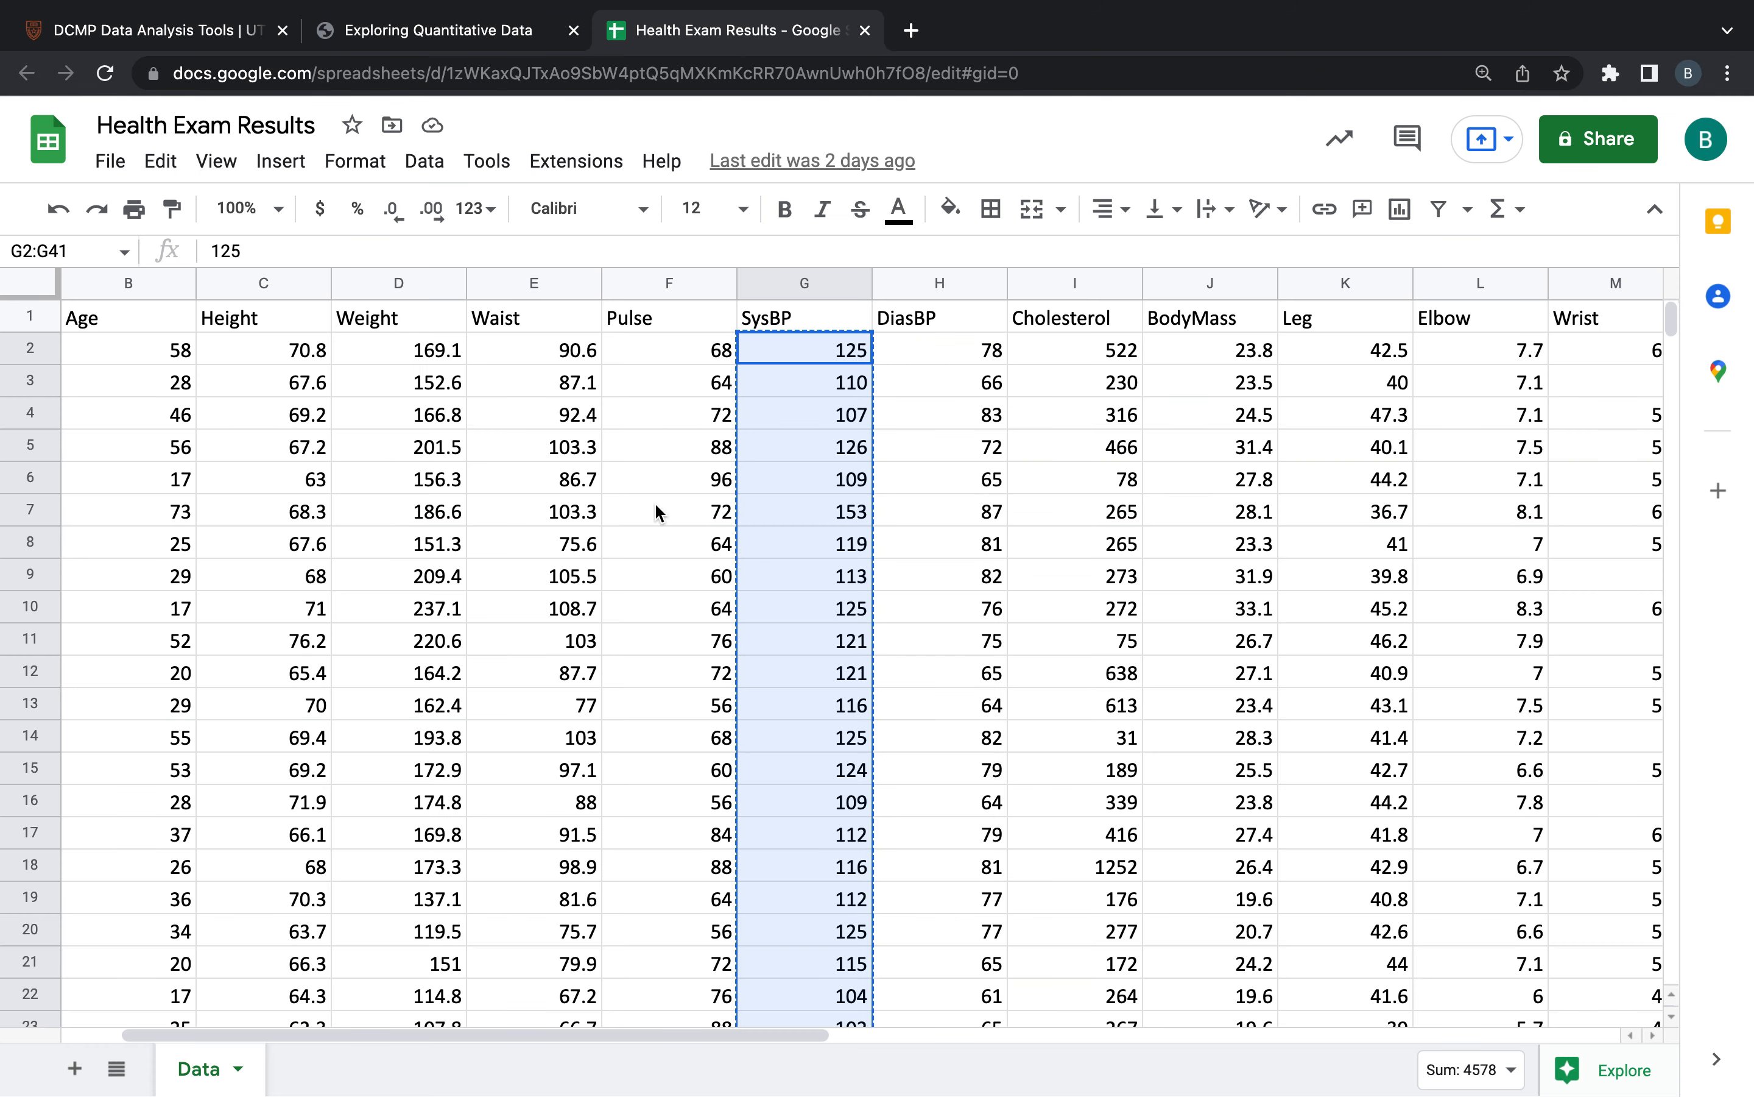
scroll(654, 507, "left", 2)
left_click(1047, 490)
left_click_drag(935, 350, 912, 963)
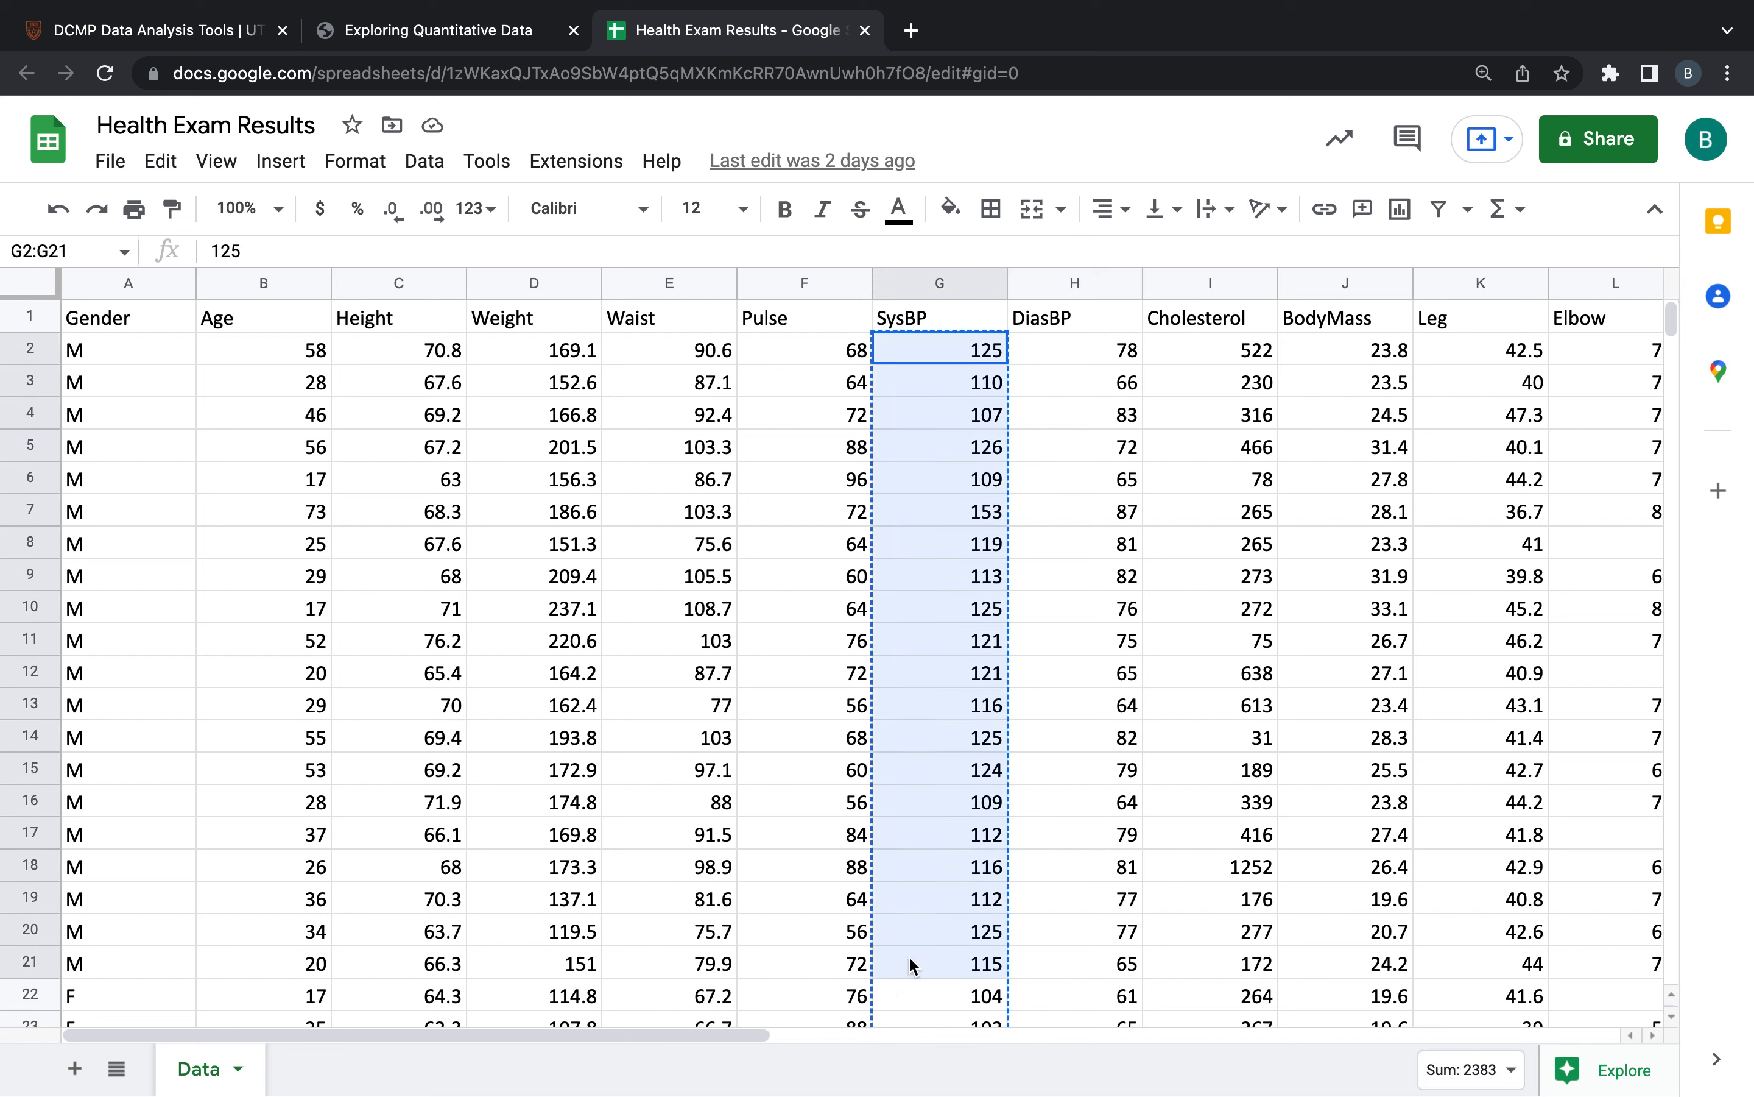
key("ctrl+c")
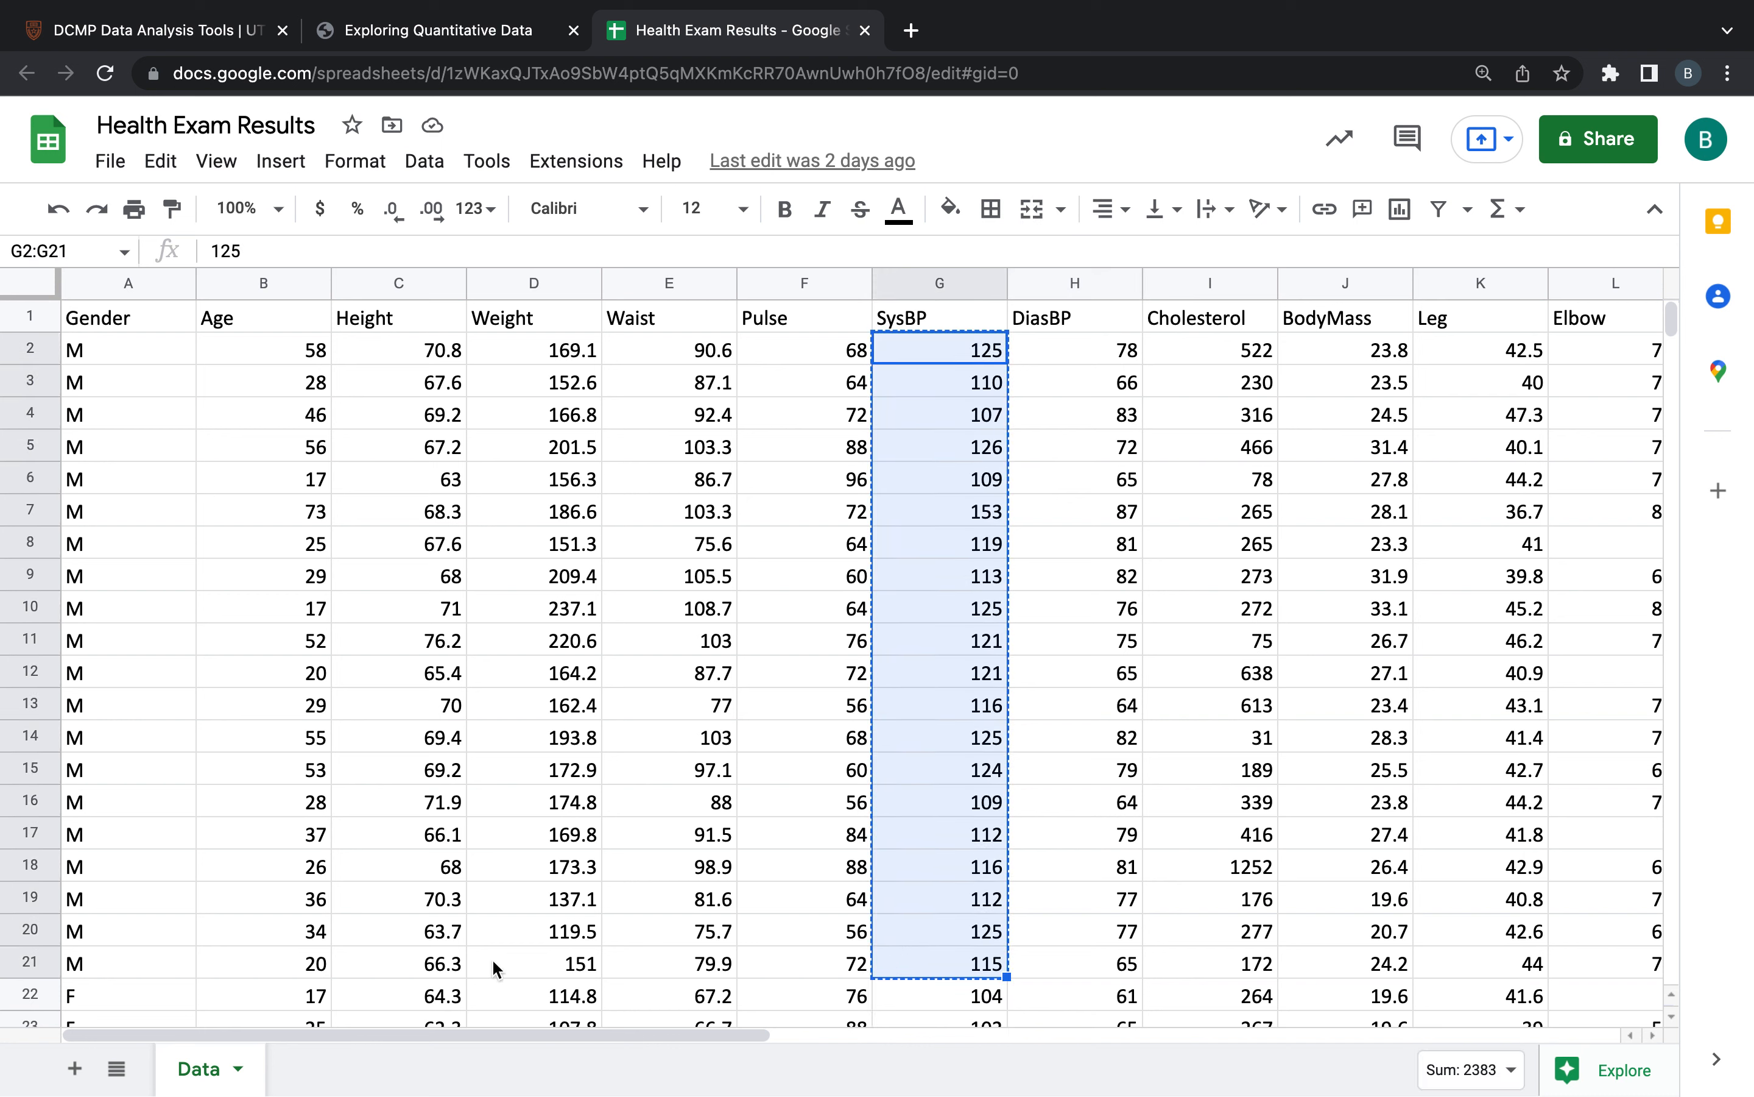
left_click(210, 33)
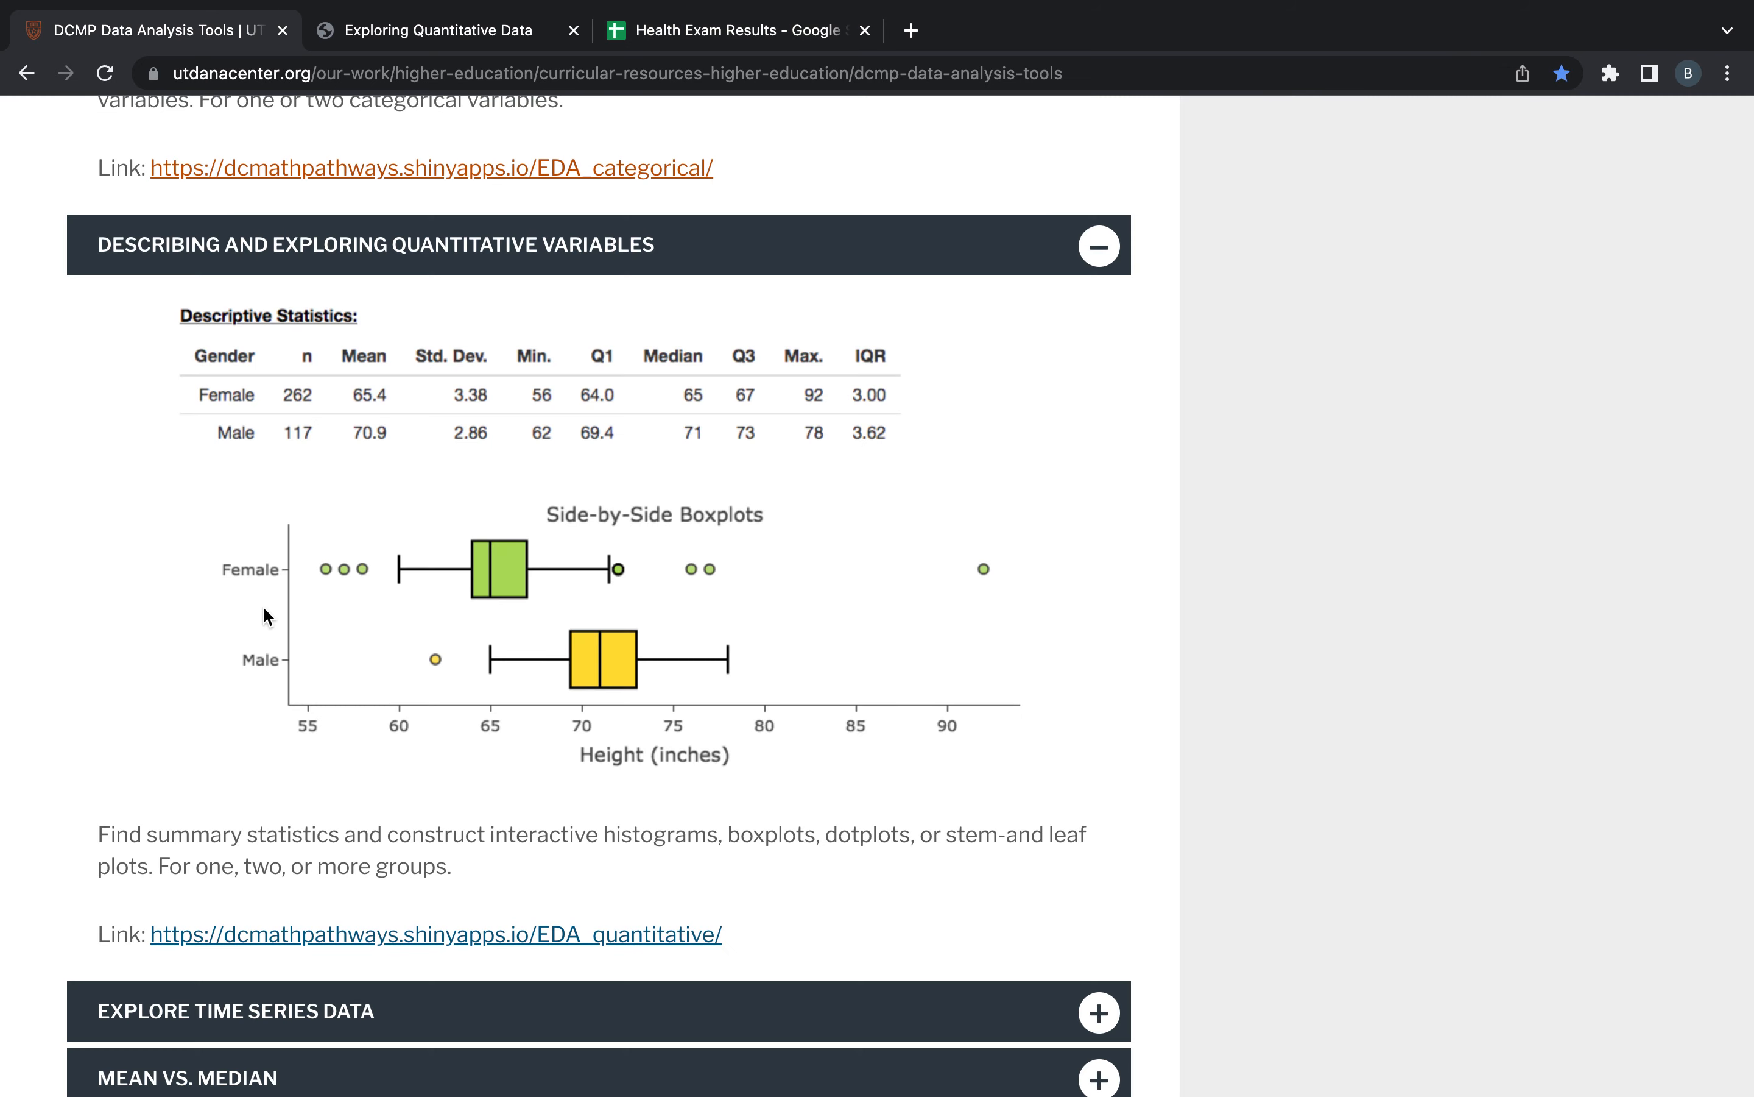
left_click(412, 49)
left_click(147, 492)
key("ctrl+v")
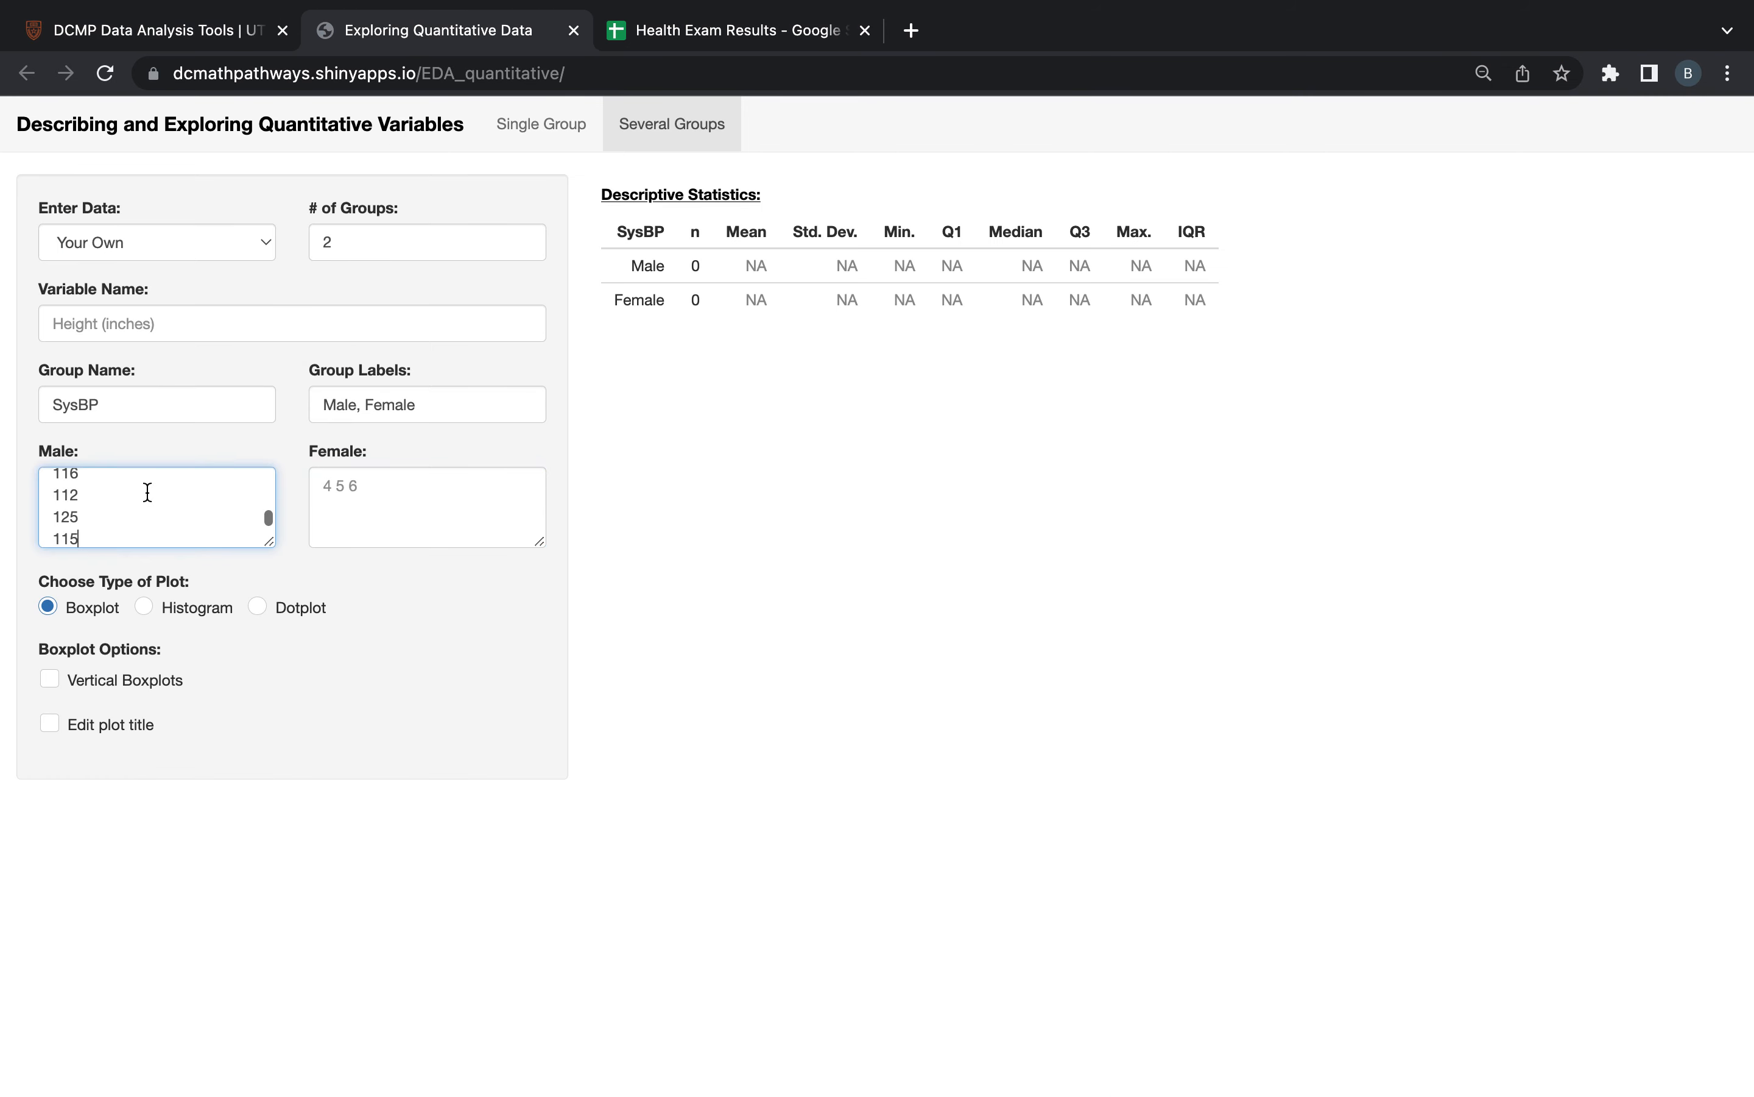
- Copy the female SysBP values (G22:G41) from the Health Exam Results sheet into the Female group of the data tool
left_click(714, 34)
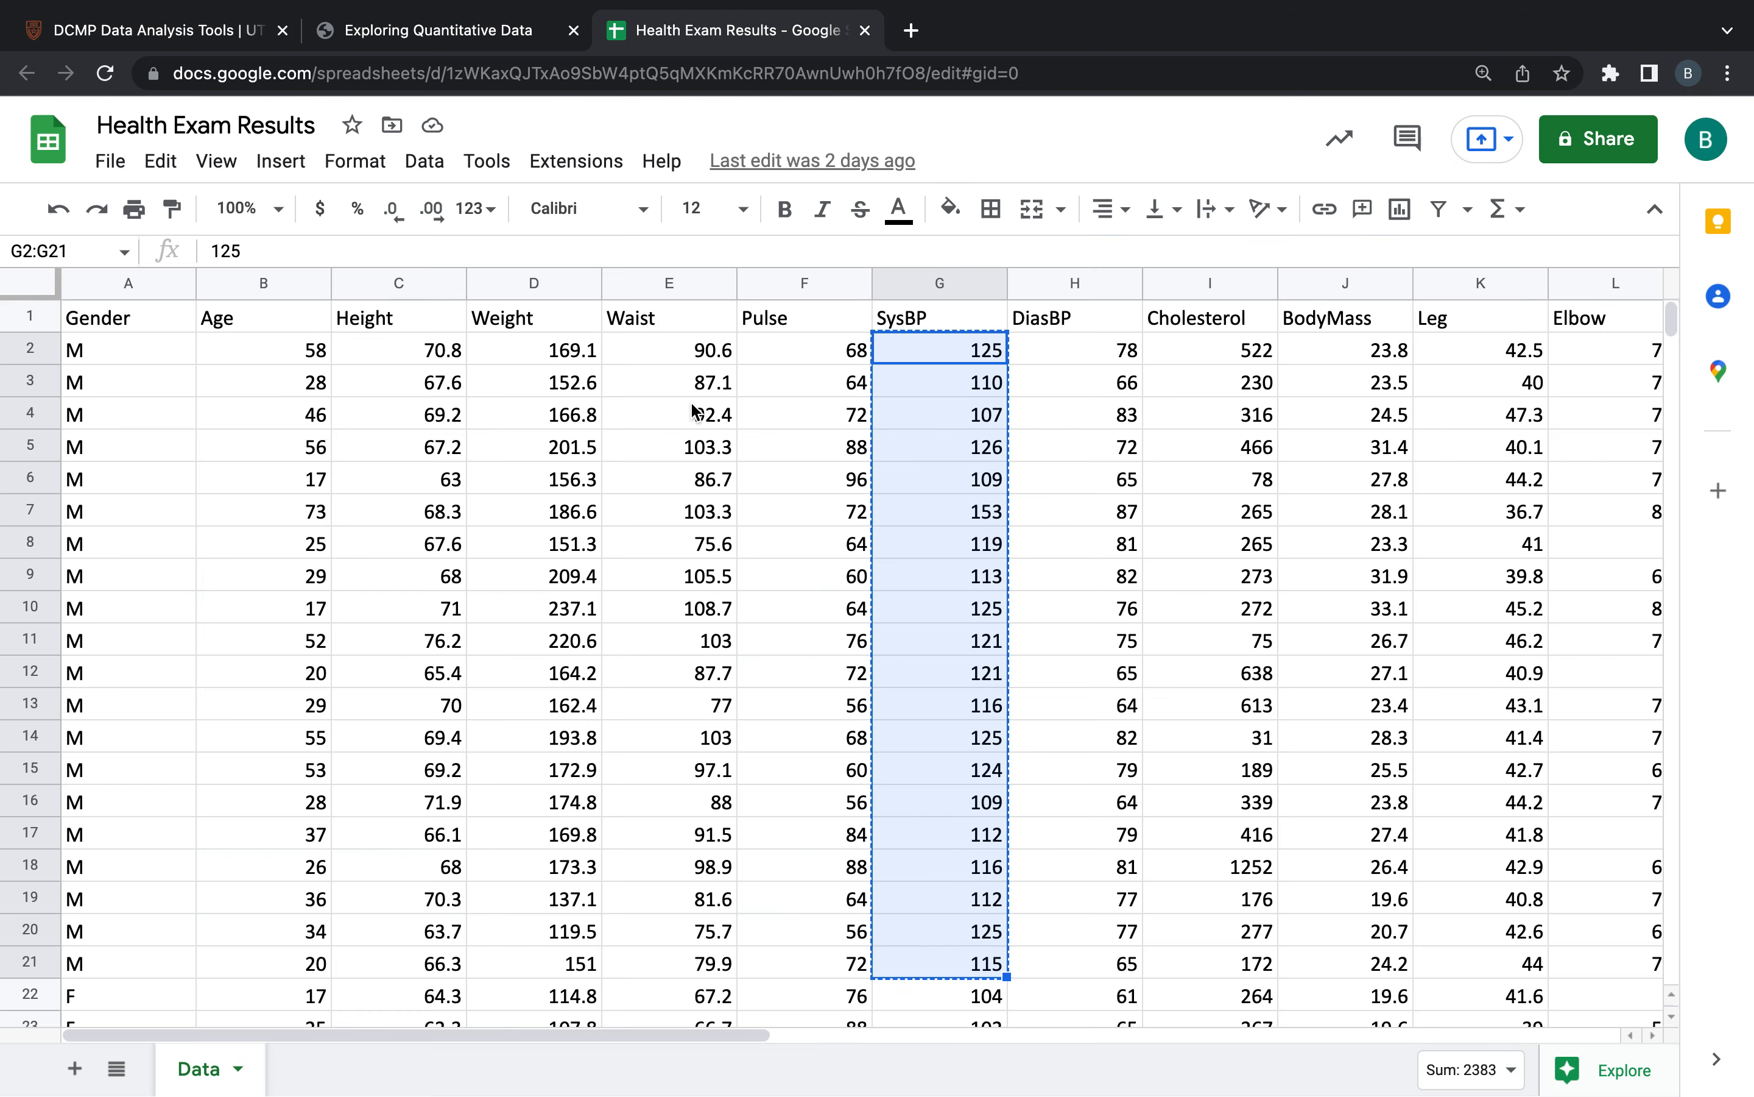
scroll(888, 763, "down", 10)
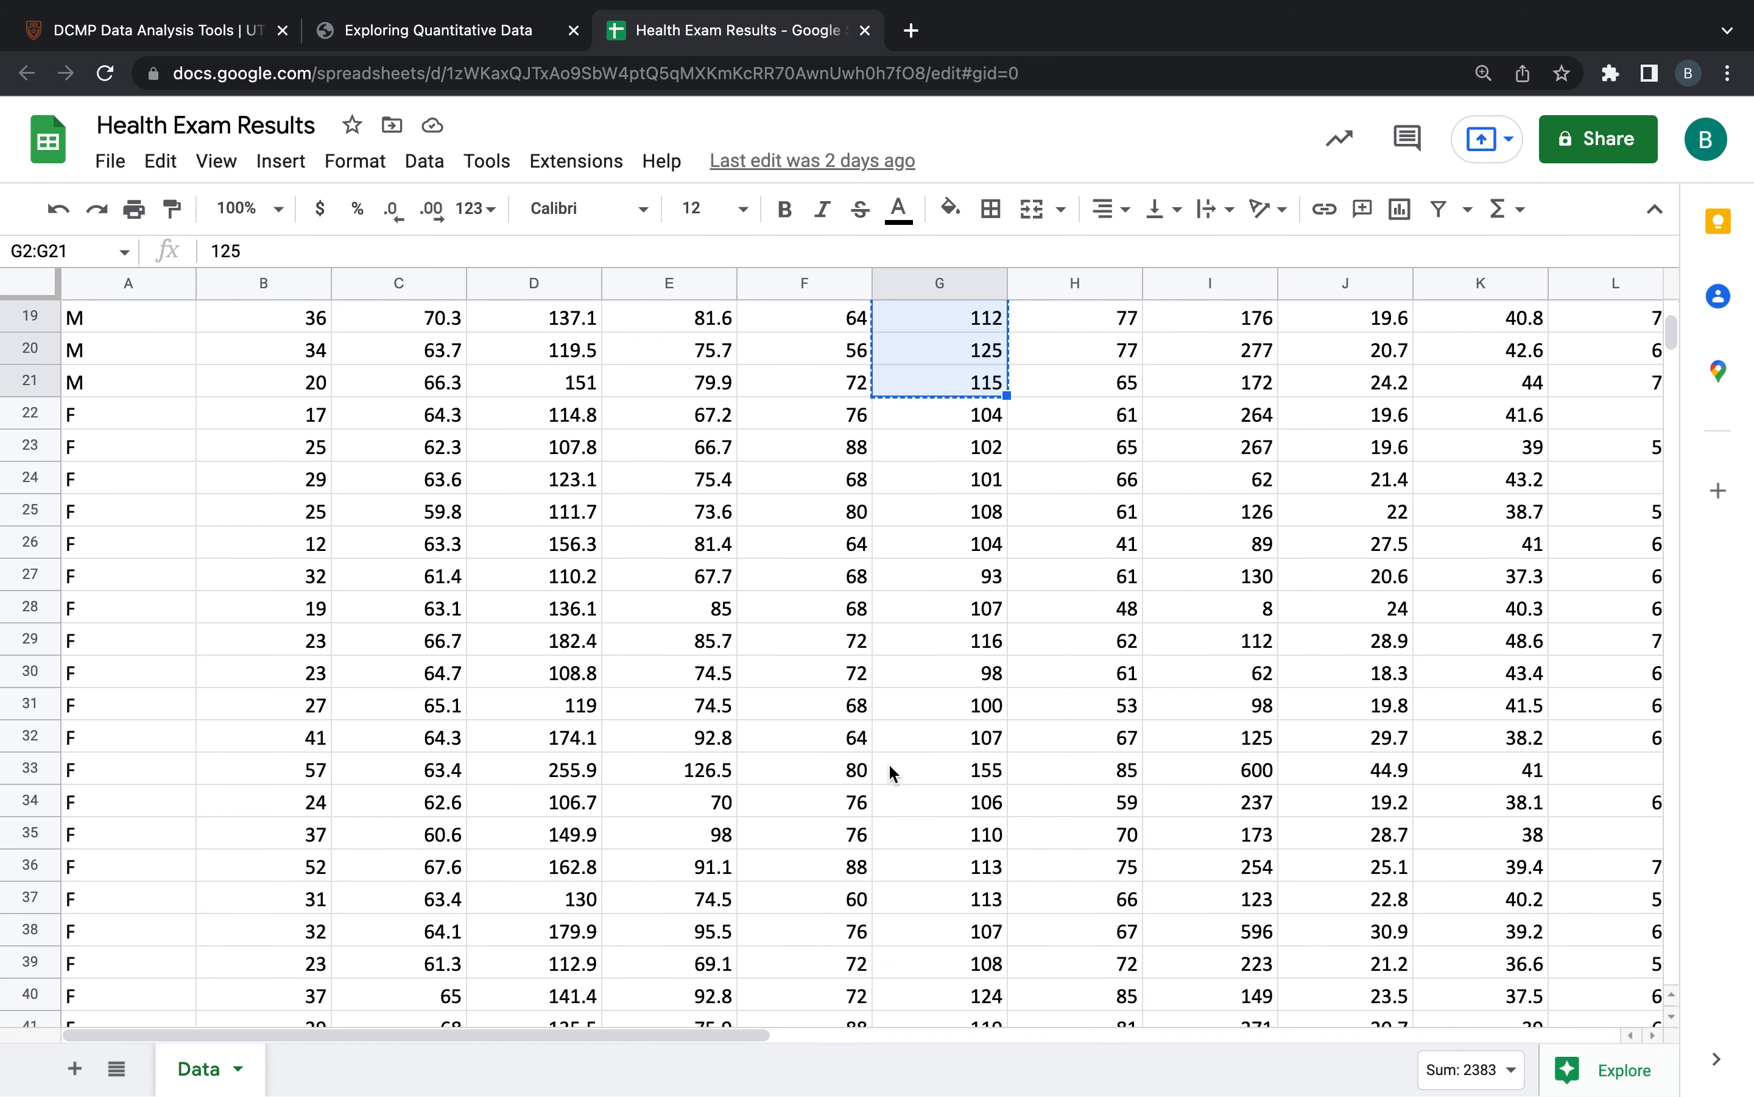
left_click_drag(971, 391, 944, 929)
key("ctrl+c")
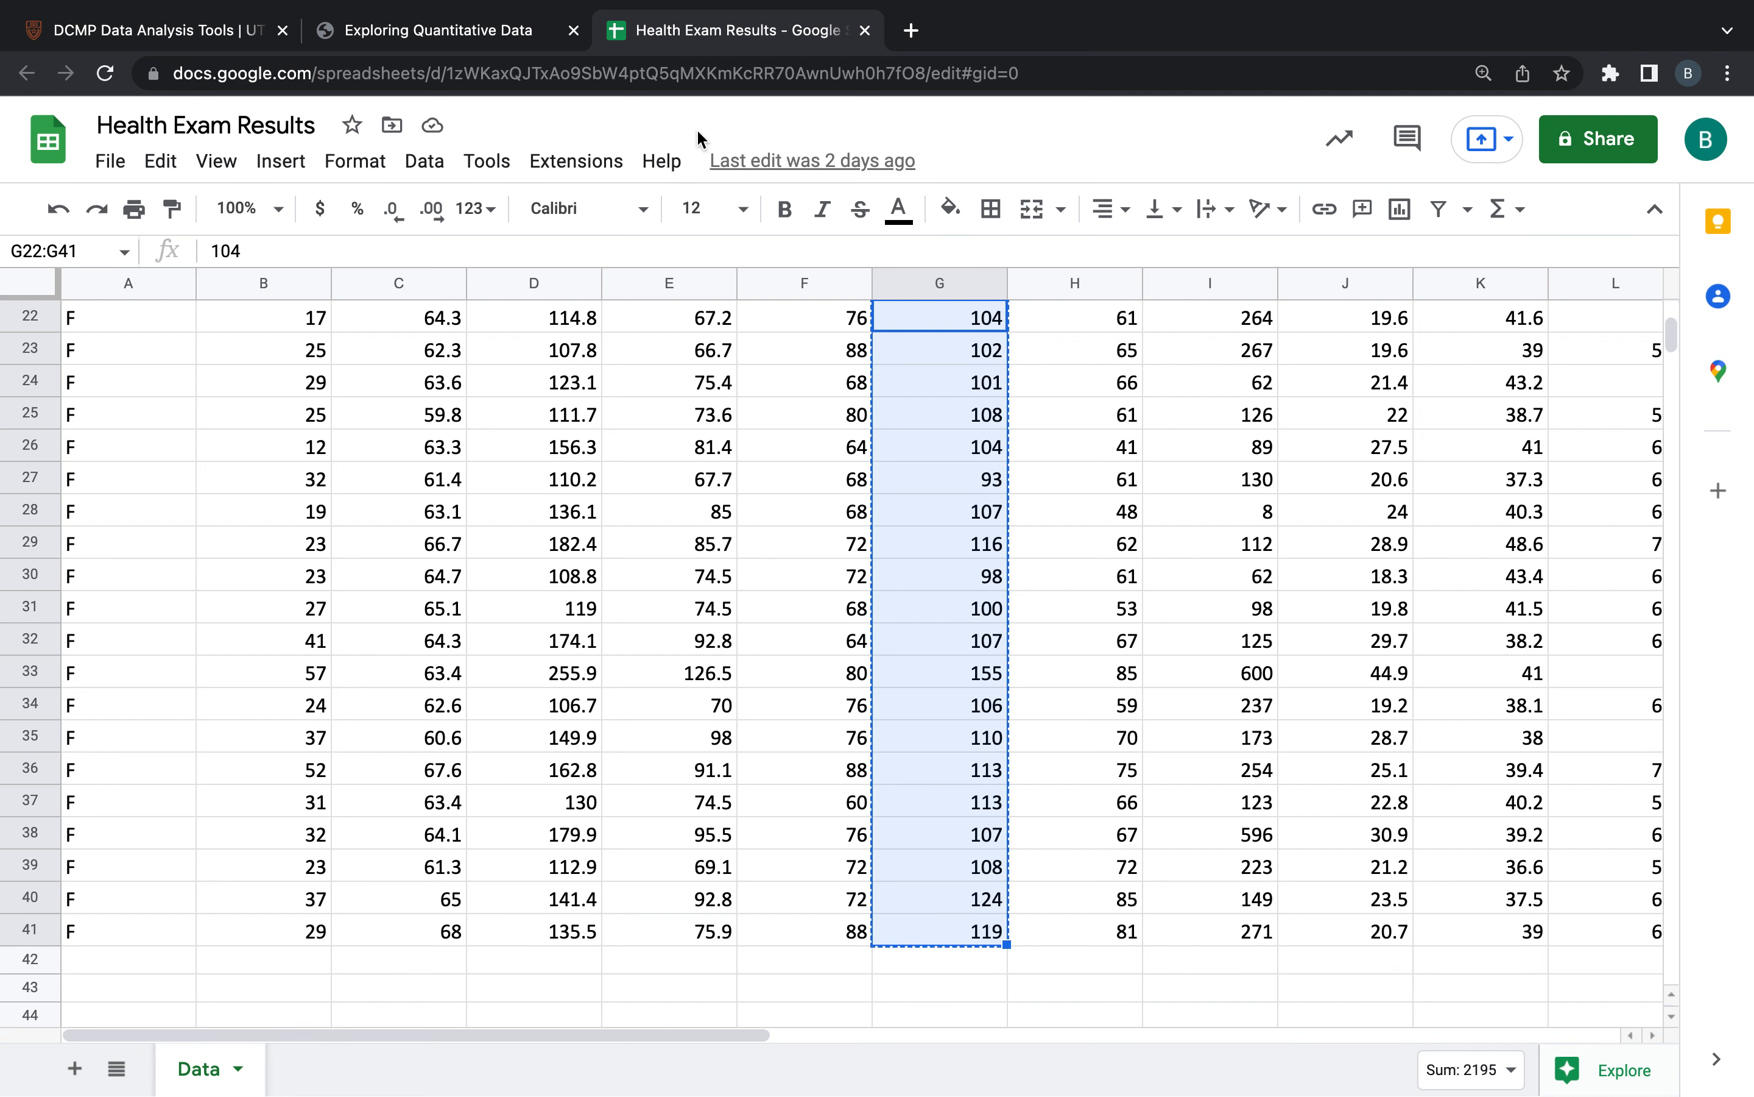
left_click(247, 30)
left_click(388, 35)
left_click(401, 520)
key("ctrl+v")
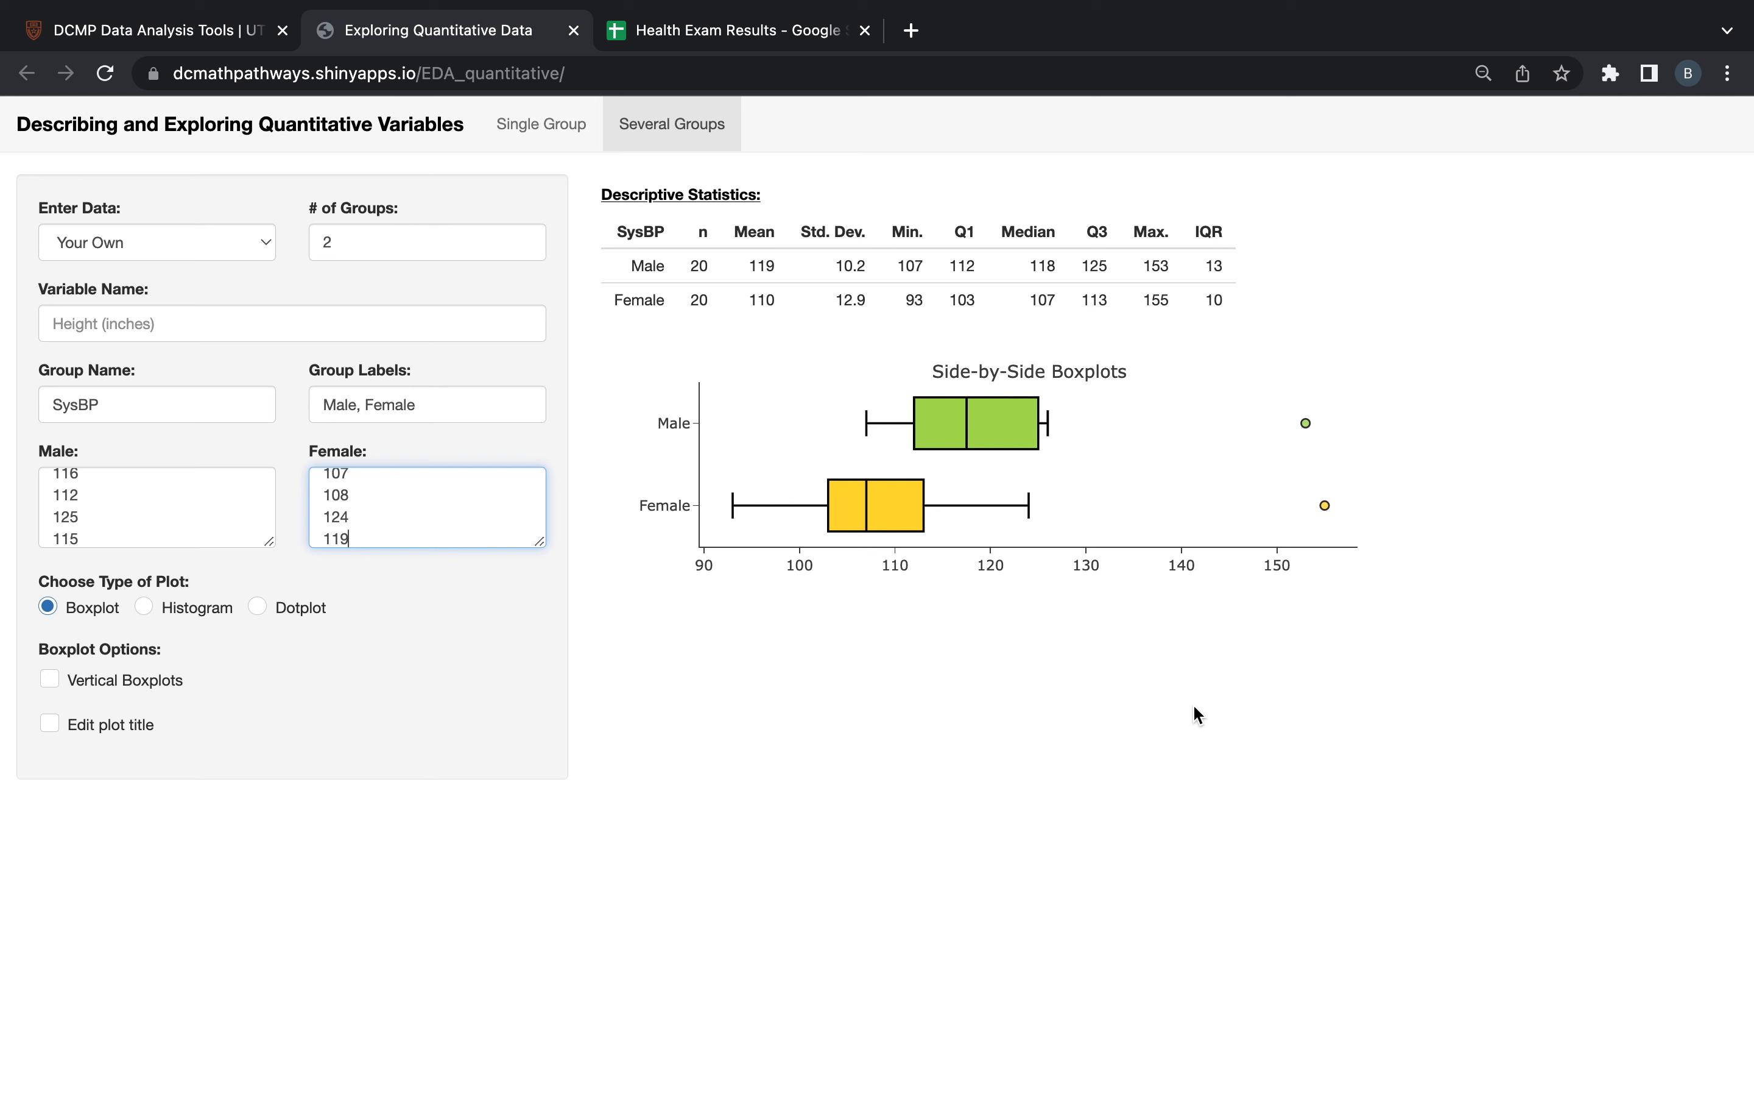
- Inspect the Male and Female side-by-side boxplots and change the plot type to Histogram
mouse_move(1107, 434)
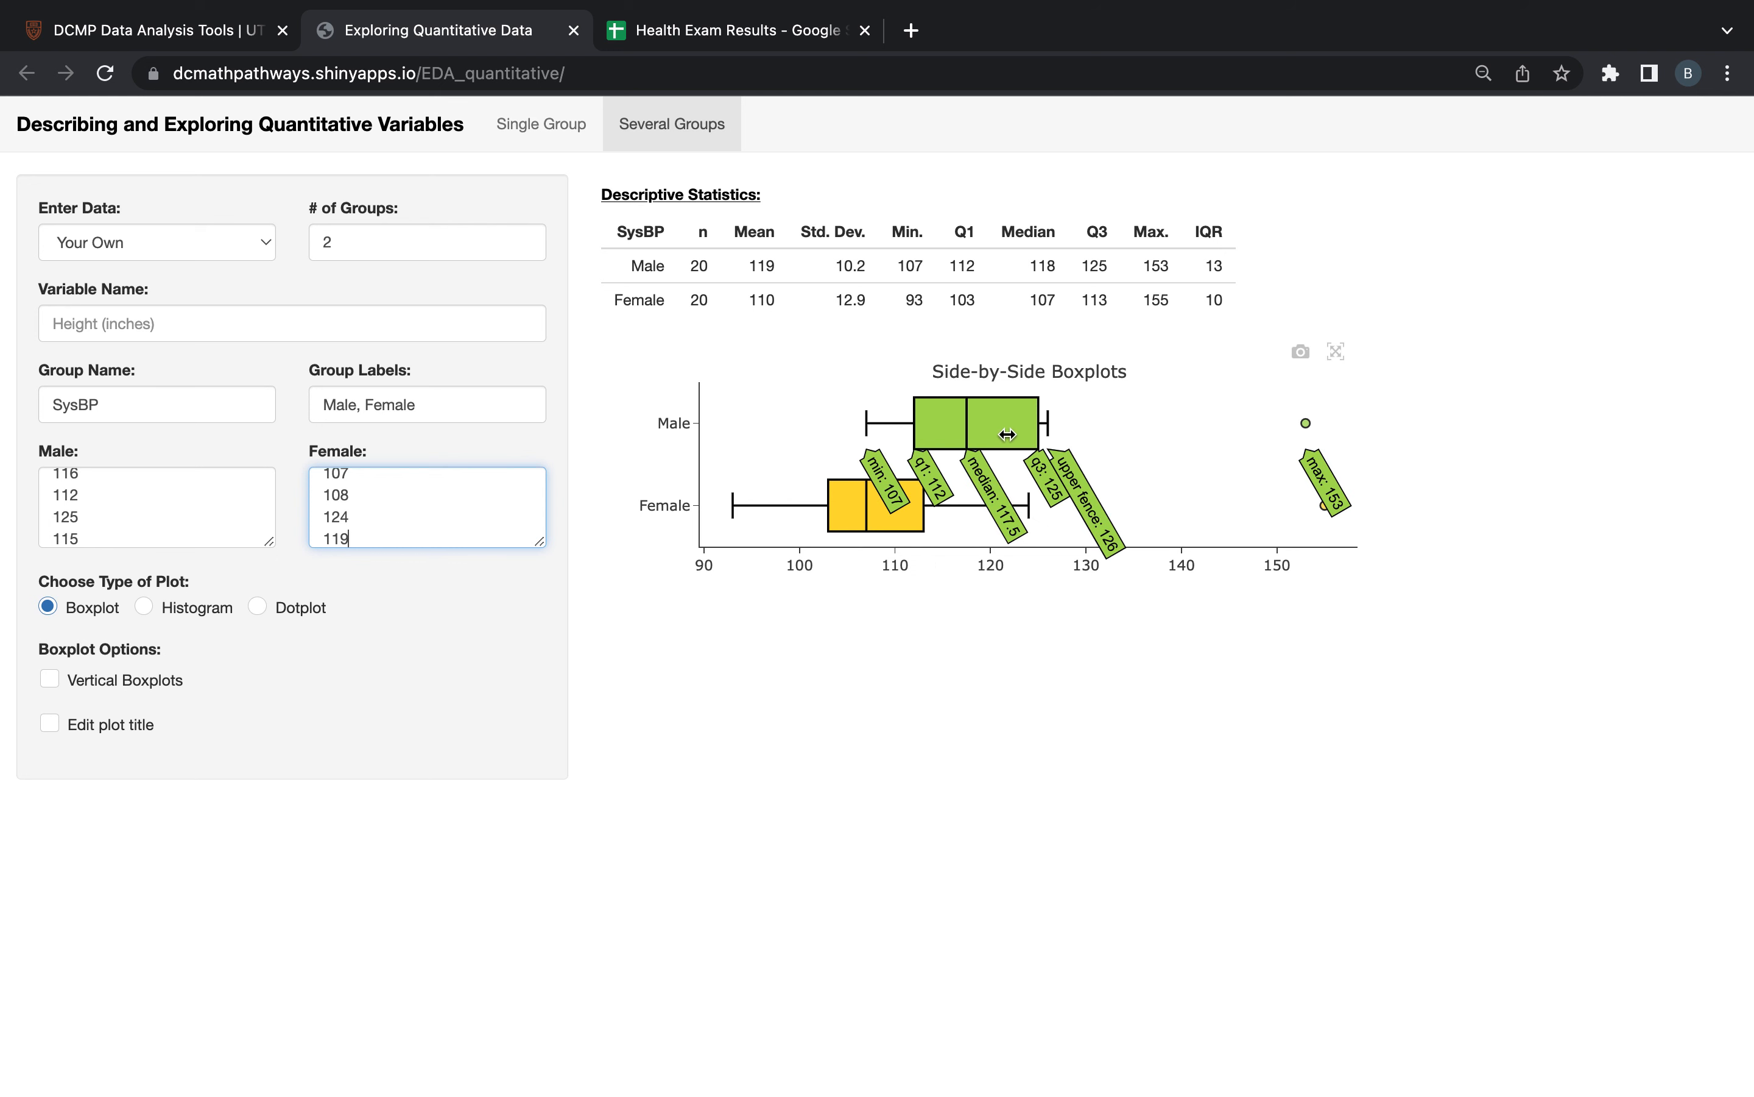
mouse_move(879, 505)
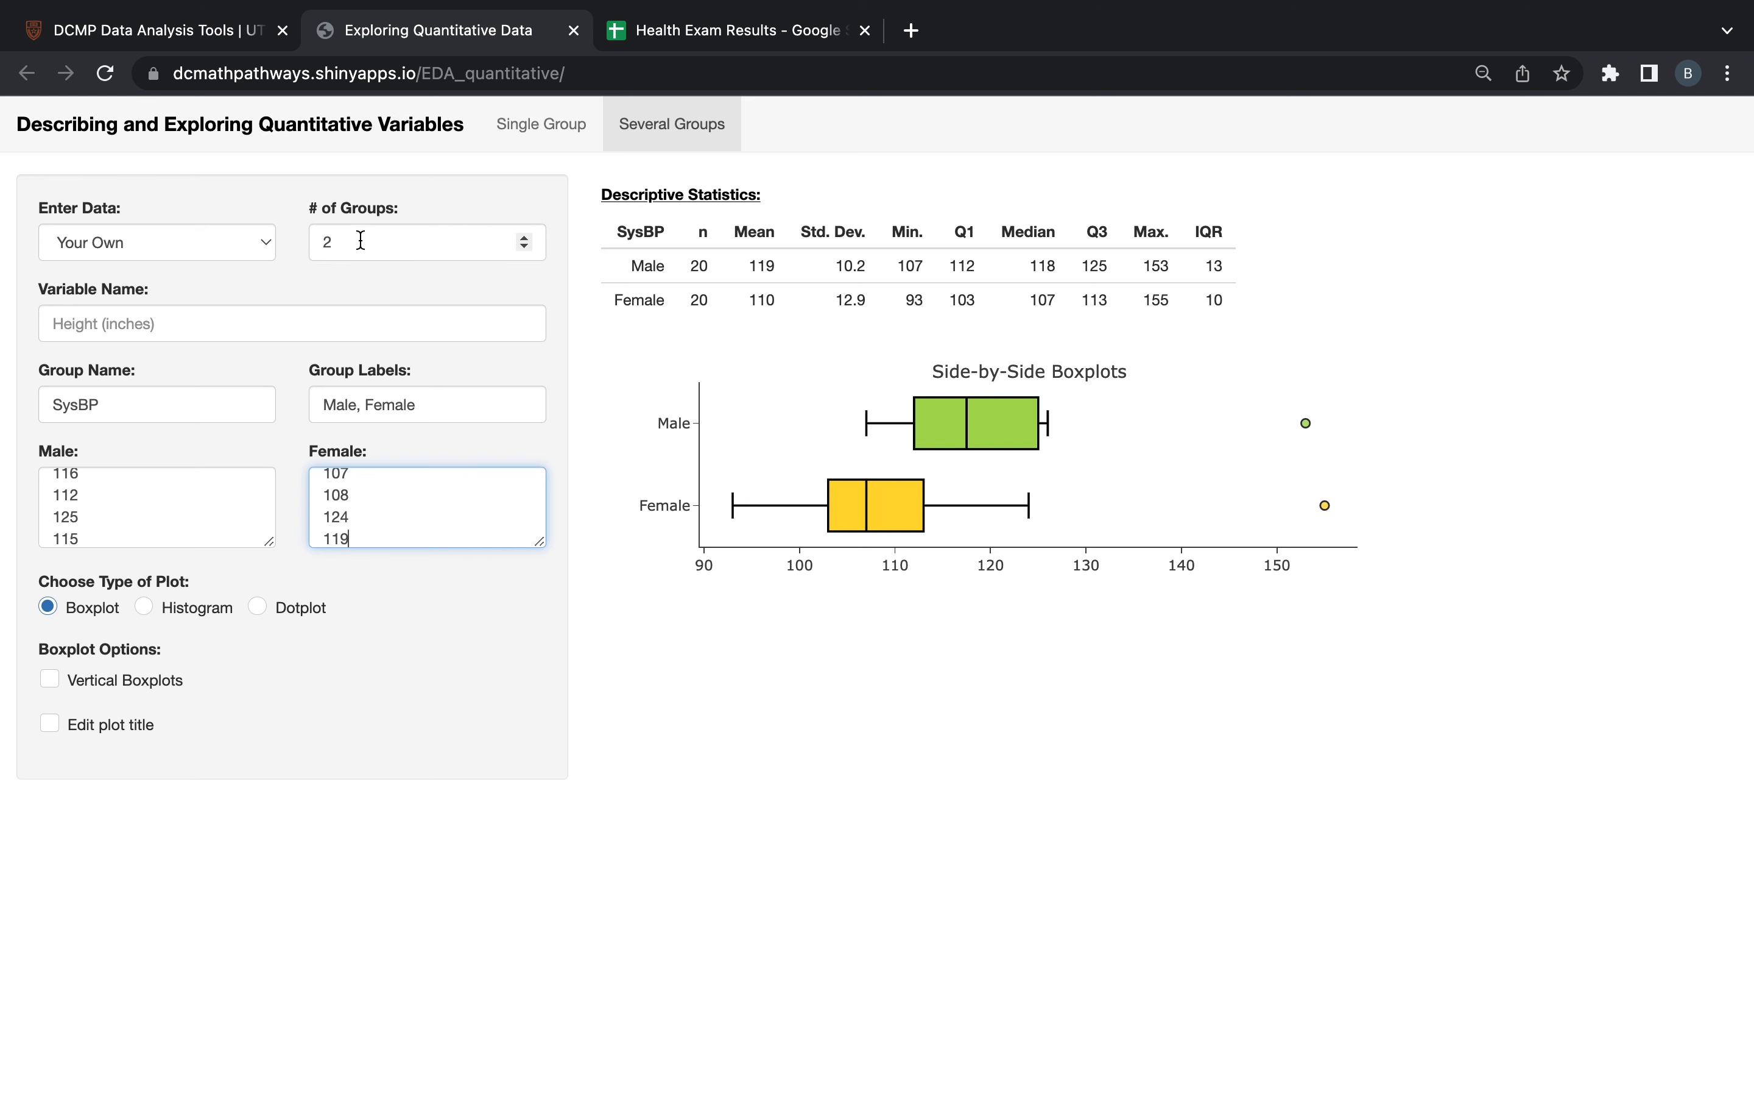
left_click(144, 606)
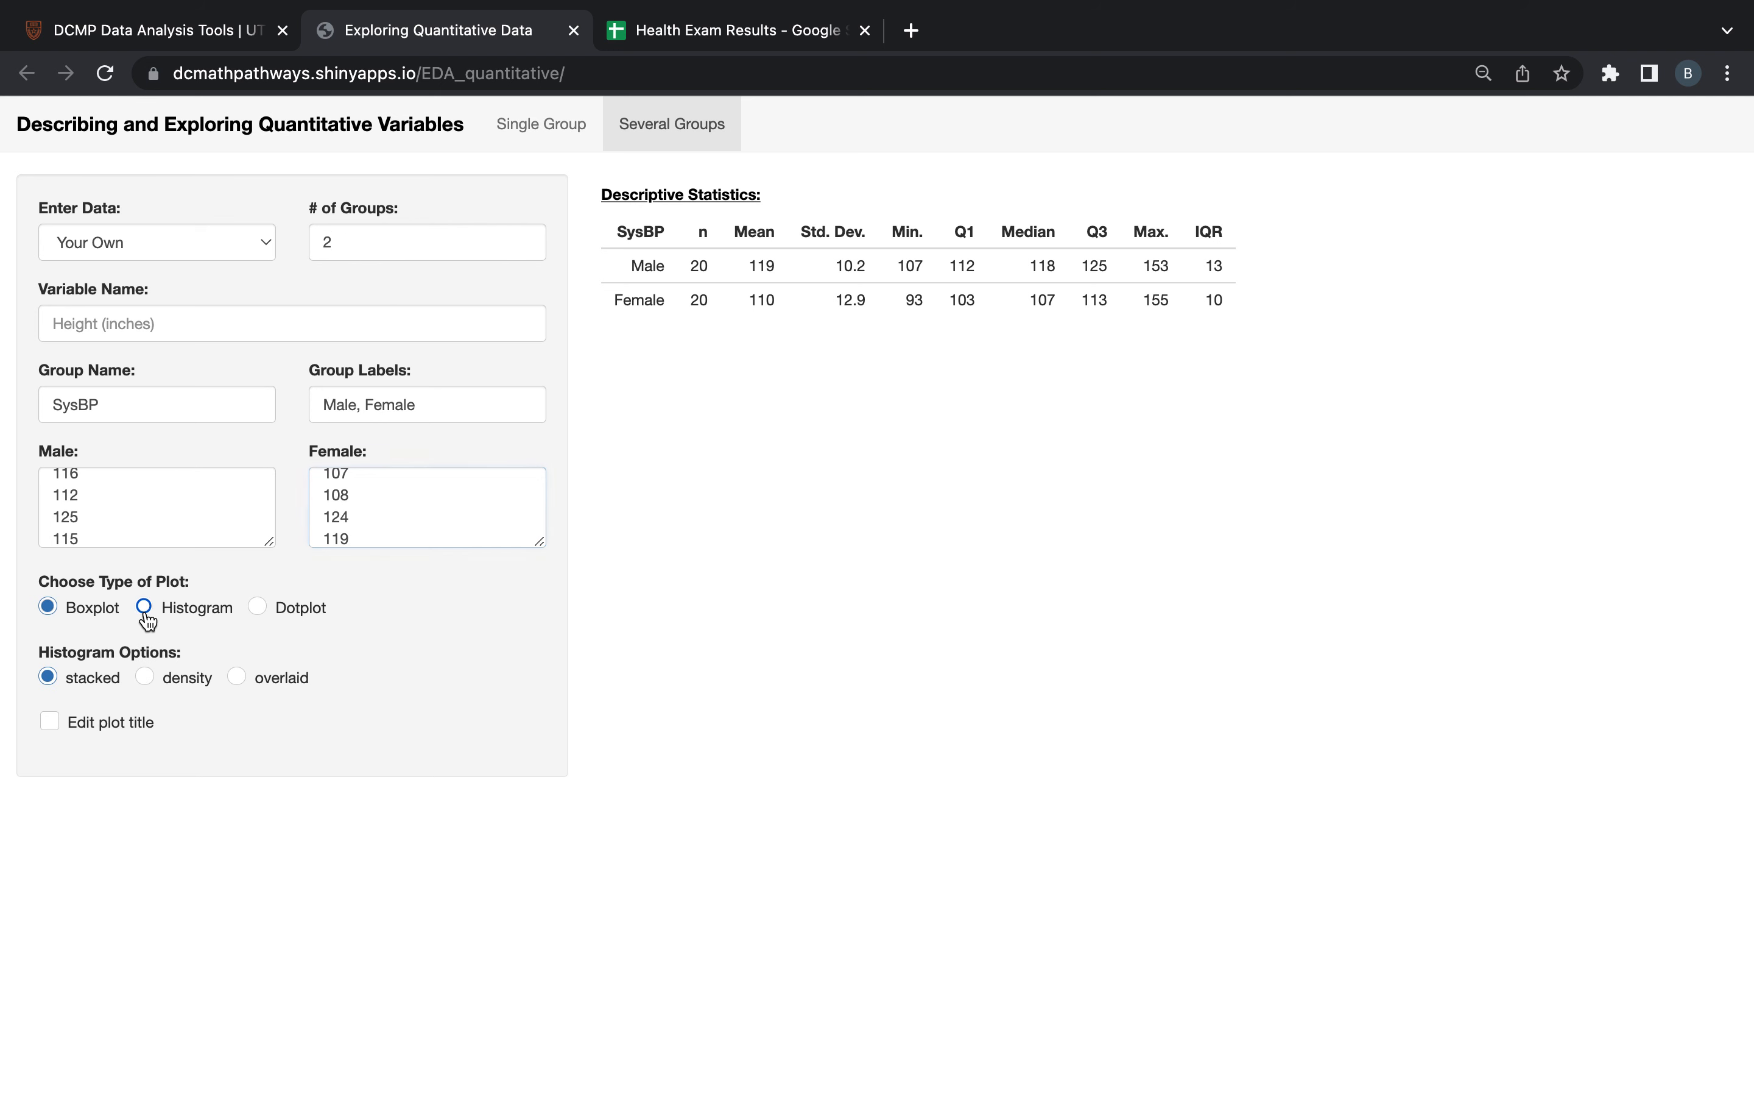